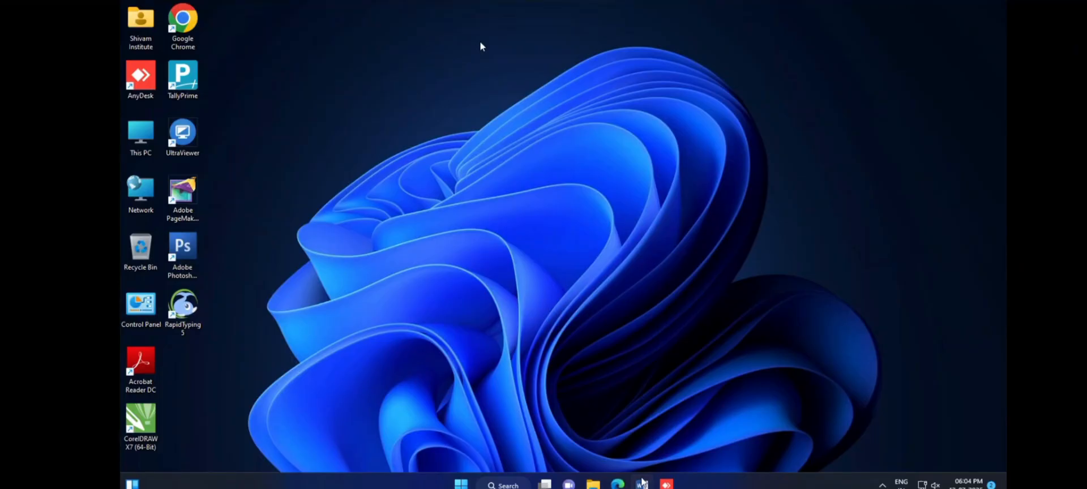
Open Word, copy the word "Video" from the start of the document and paste it on a new line below the last paragraph.
left_click(651, 453)
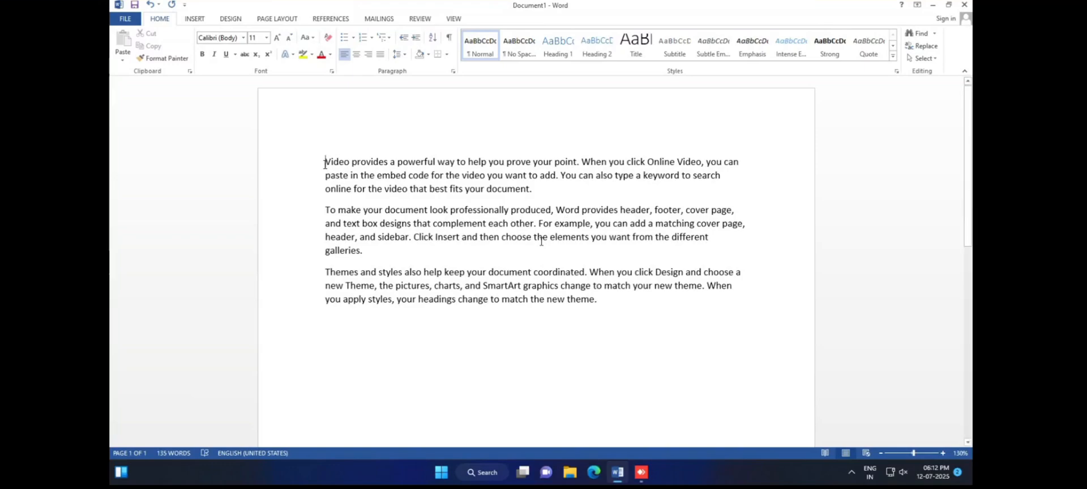
left_click_drag(325, 163, 349, 166)
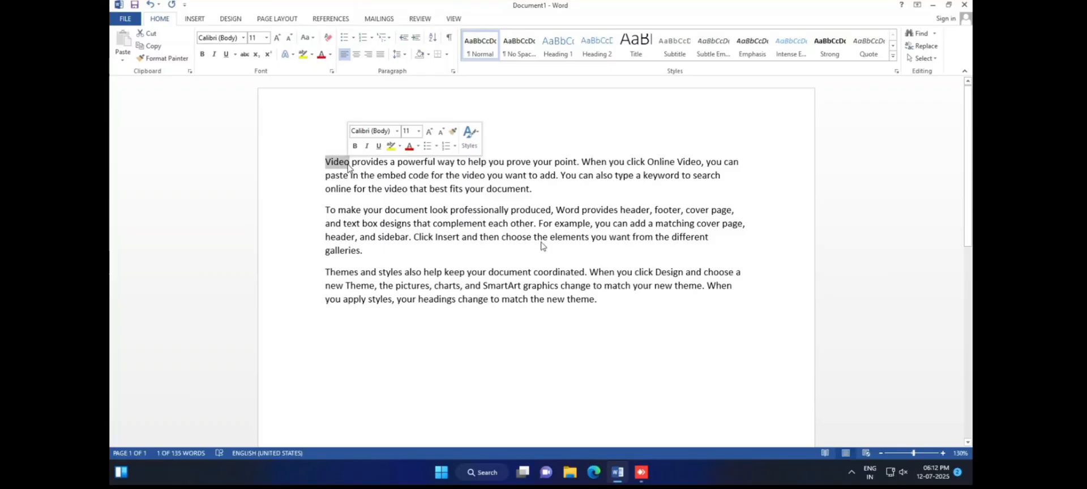
left_click(160, 52)
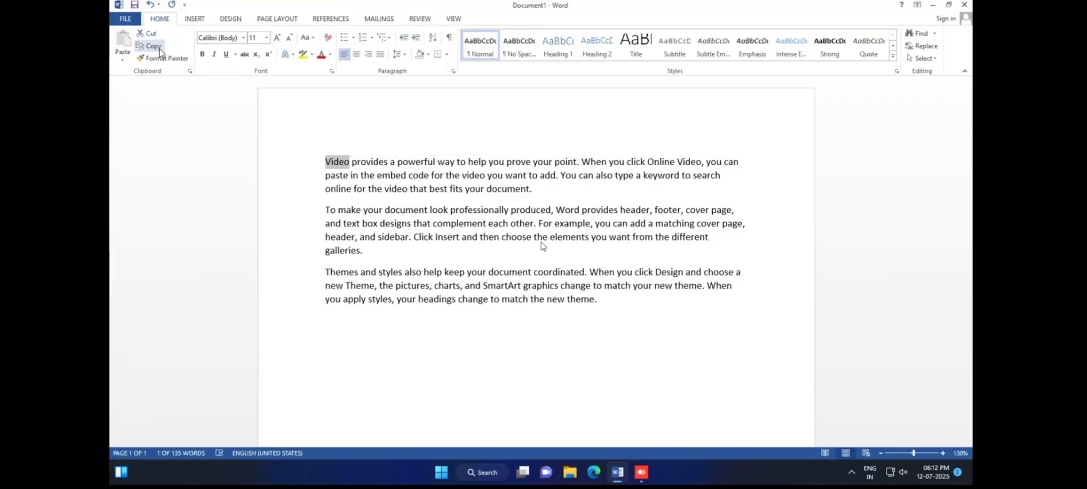
left_click(343, 324)
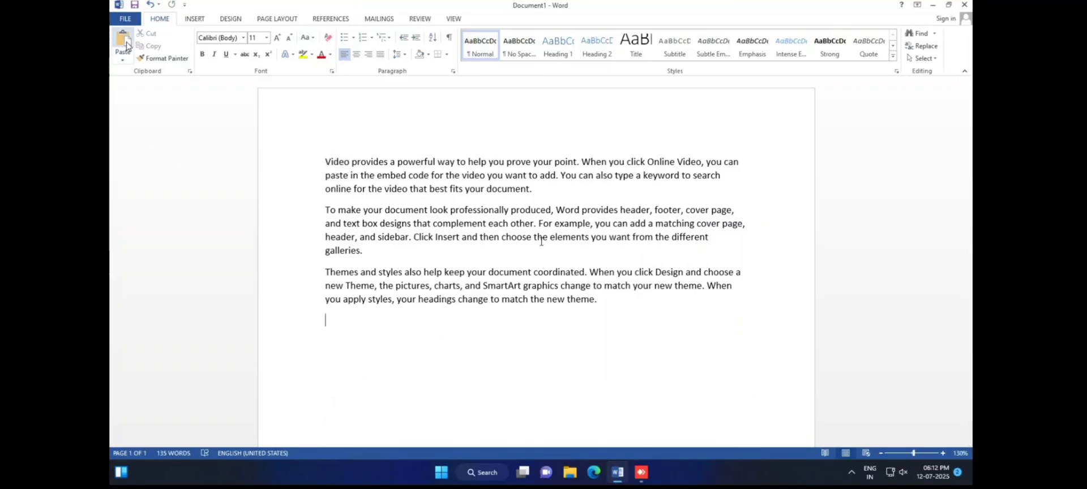
left_click(123, 39)
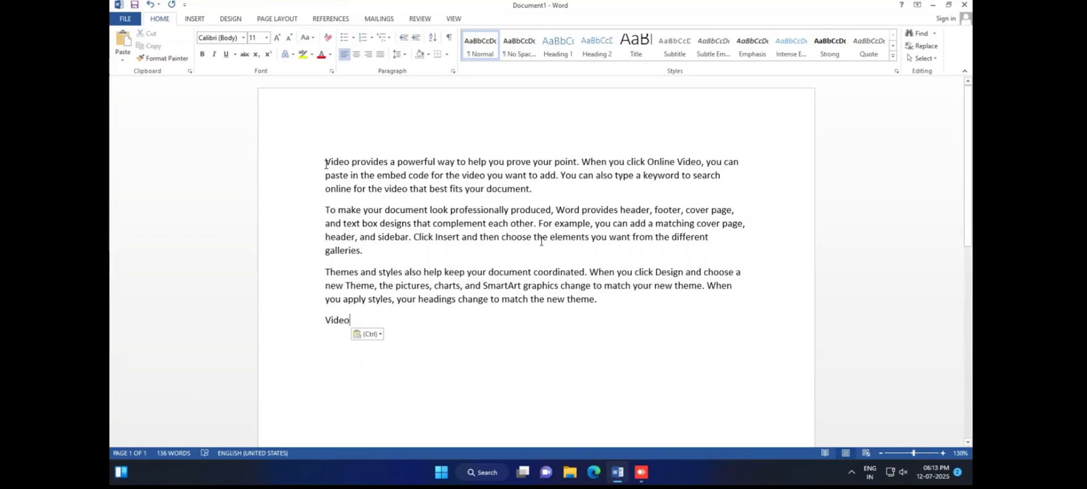
Move the sentence "Video provides a powerful way to help you prove your point." from the first paragraph to a new line below "Video".
left_click_drag(326, 164, 579, 167)
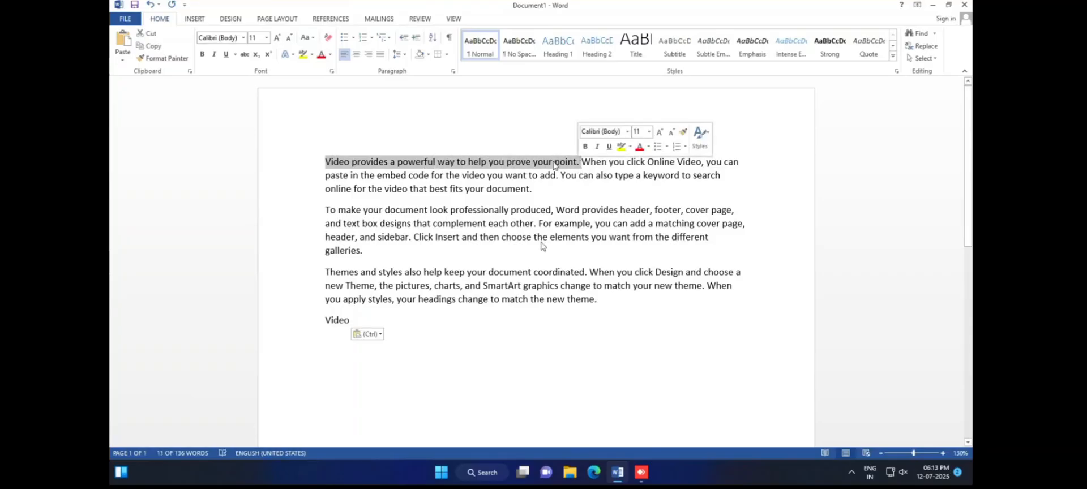
left_click(150, 34)
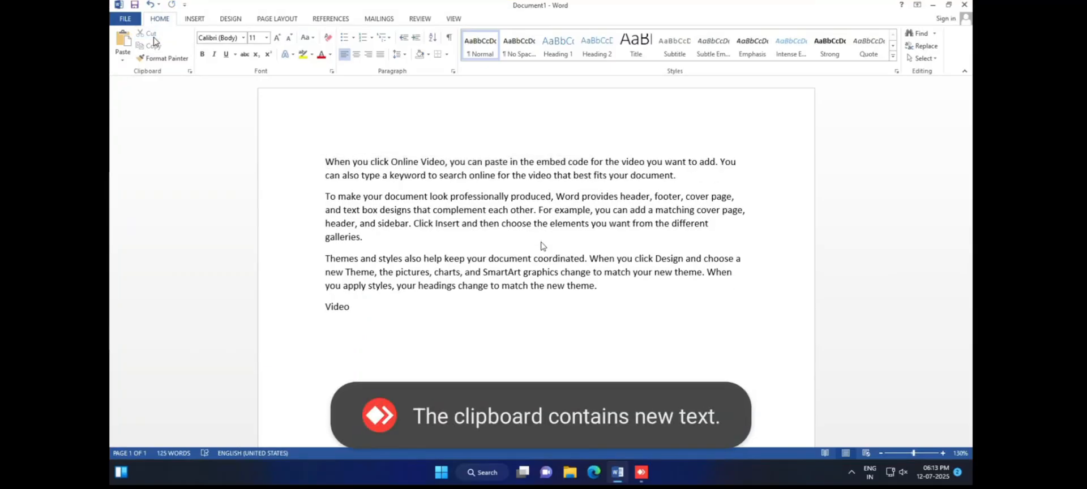
left_click(352, 305)
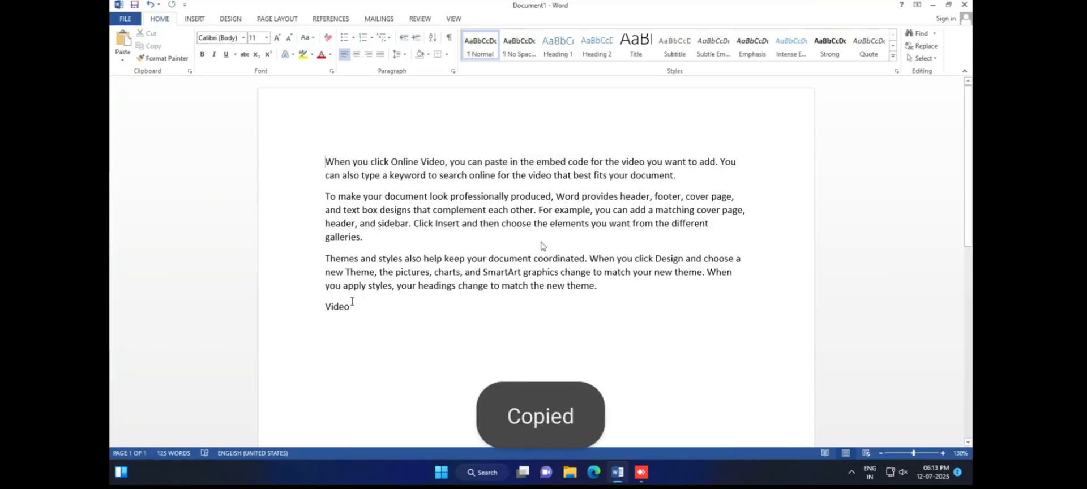
key("Return")
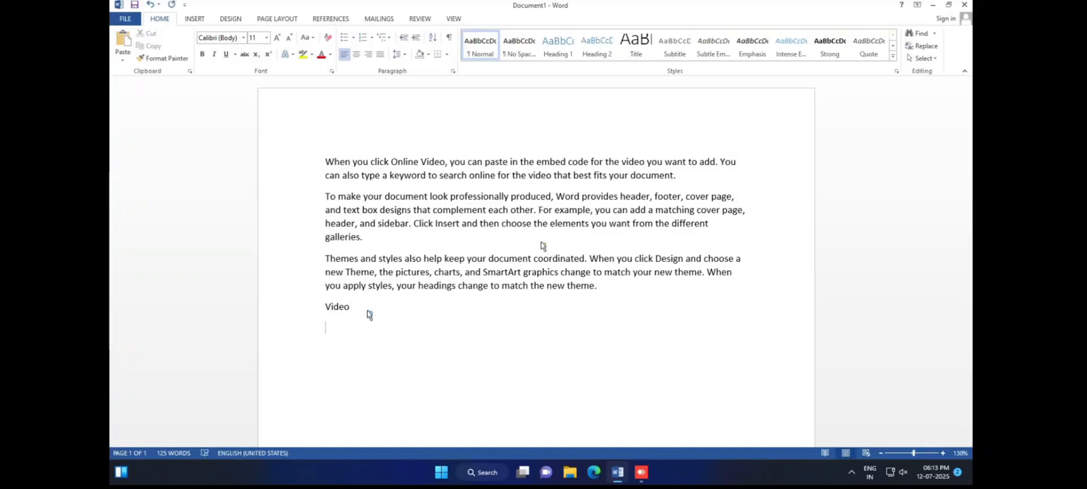
left_click(124, 42)
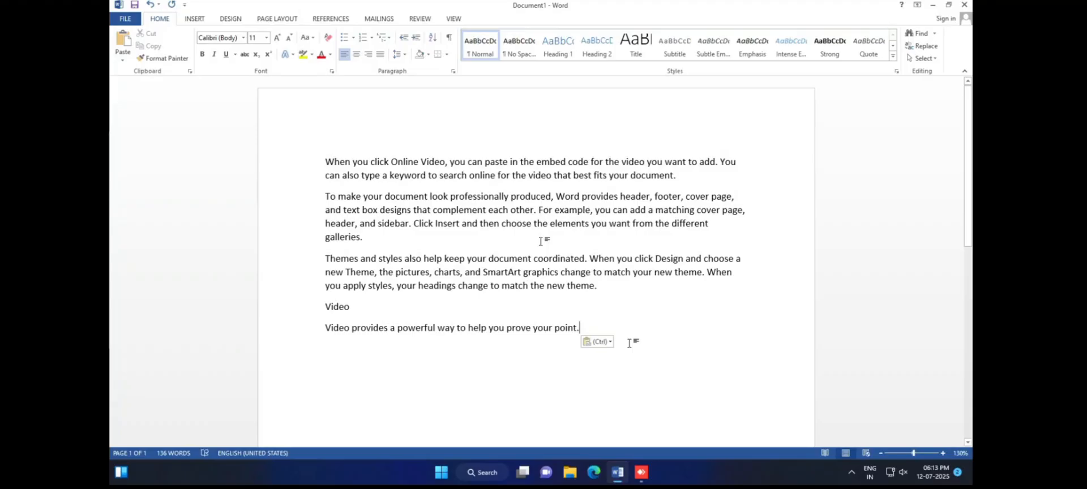
Copy "When" from the first paragraph, paste it three times after the last sentence and start a new line.
left_click_drag(325, 164, 349, 164)
key("ctrl+c")
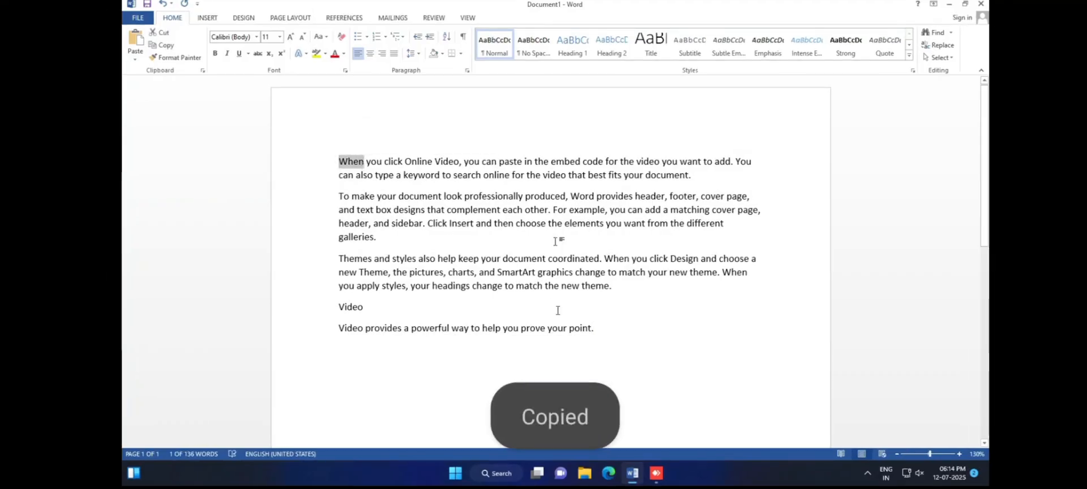
left_click(617, 337)
key("ctrl+v")
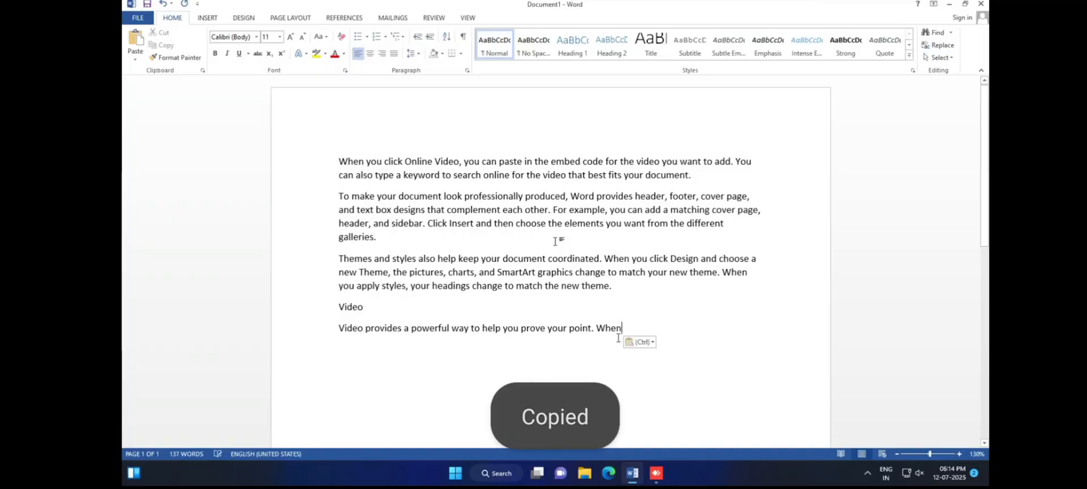
key("ctrl+v")
key("ctrl+v")
key("Return")
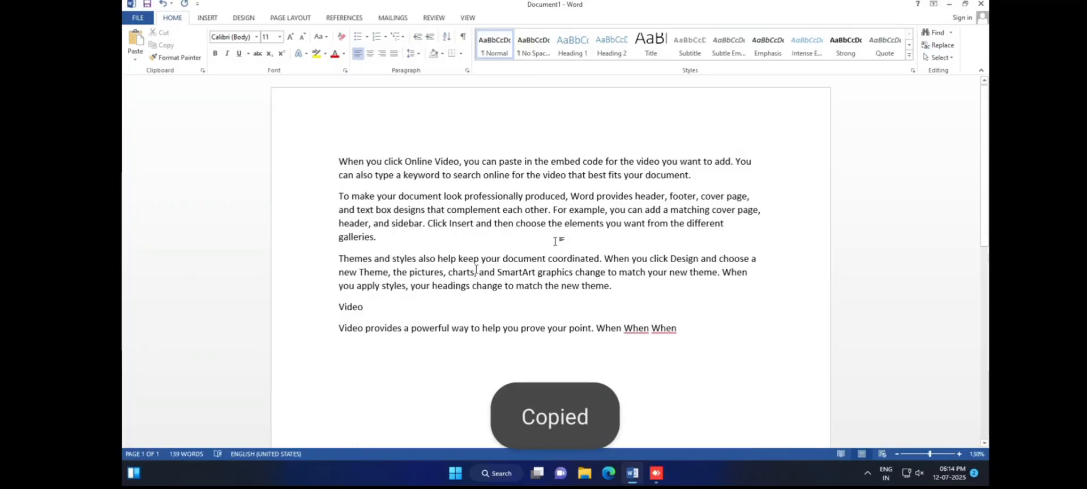
Empty the Office clipboard history and collect the words "When", "To" and "Word" from the first two paragraphs as separate items.
left_click(202, 72)
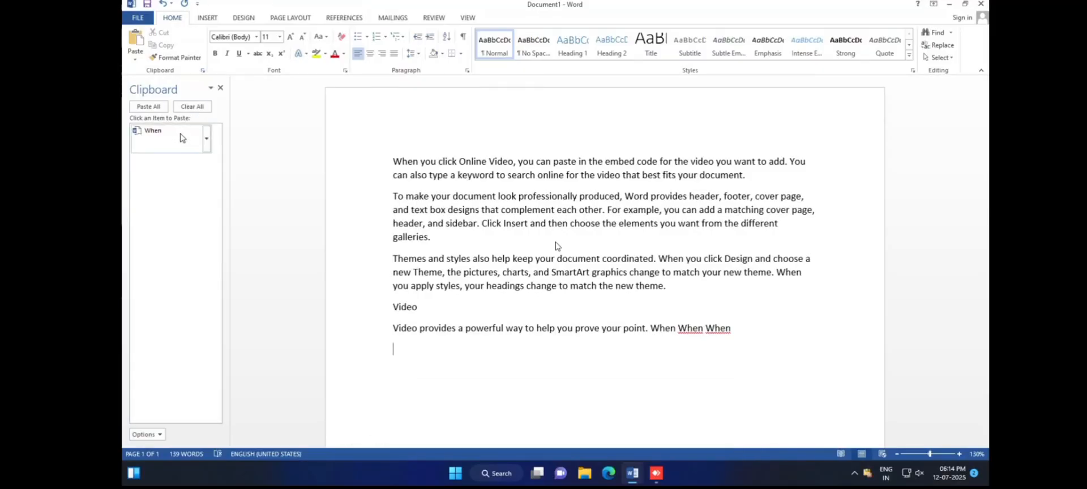
left_click(199, 108)
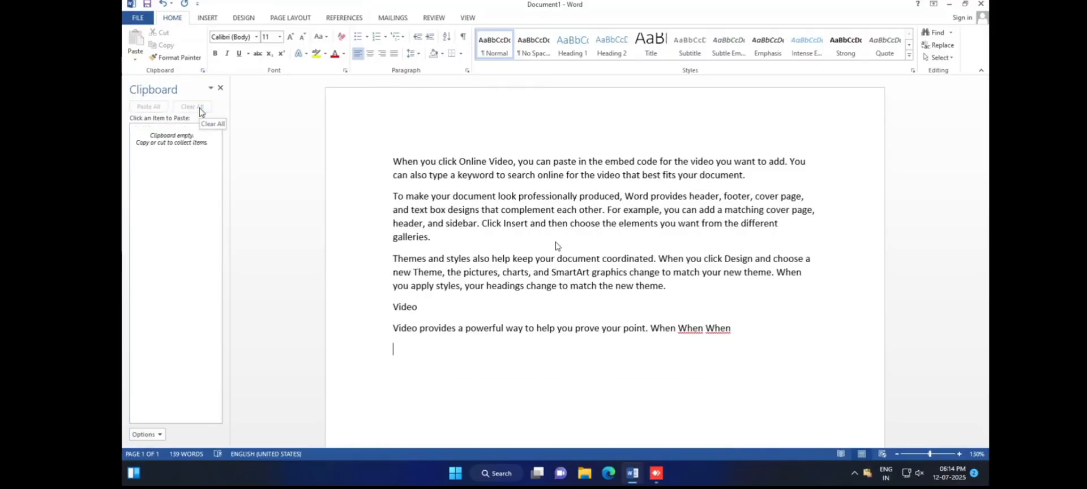
left_click_drag(393, 162, 418, 164)
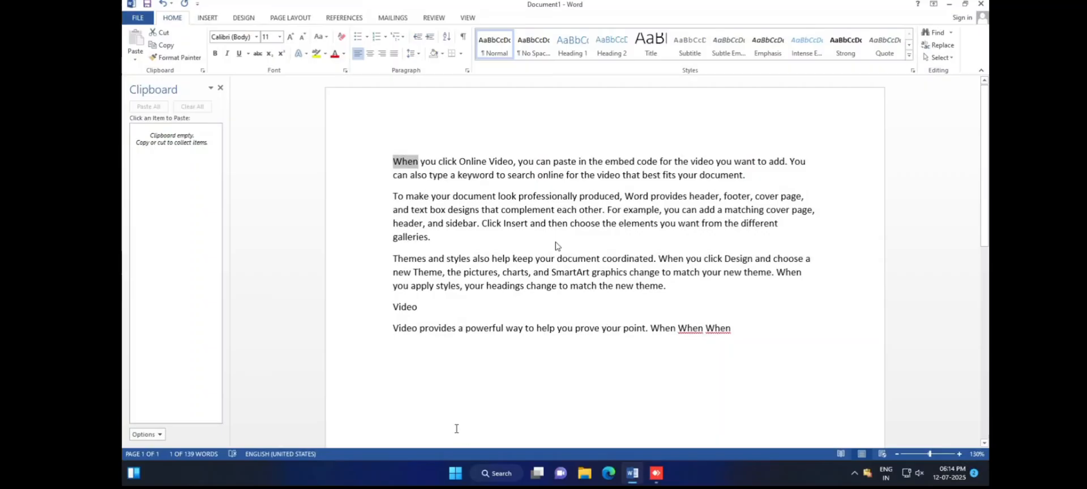
key("ctrl+c")
left_click(395, 196)
left_click_drag(396, 196, 404, 197)
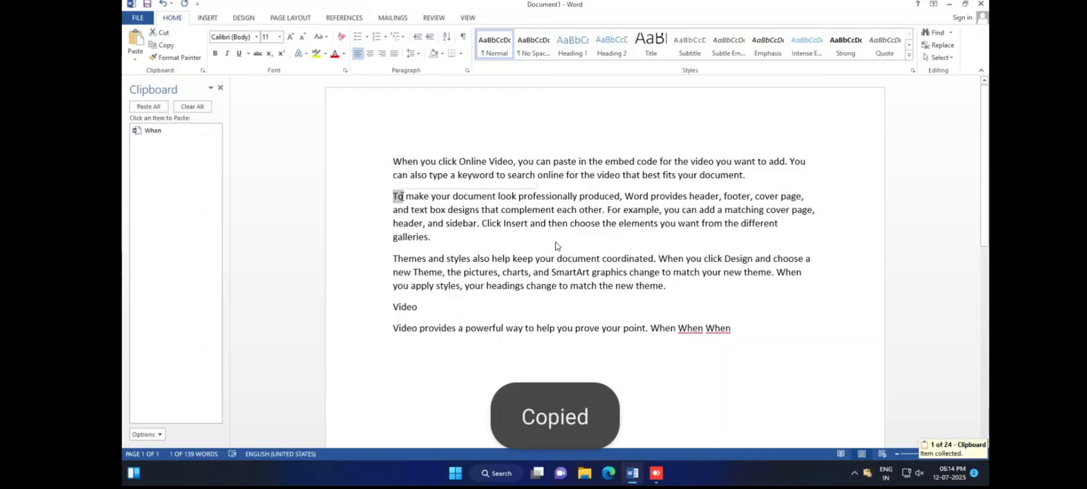
left_click(167, 45)
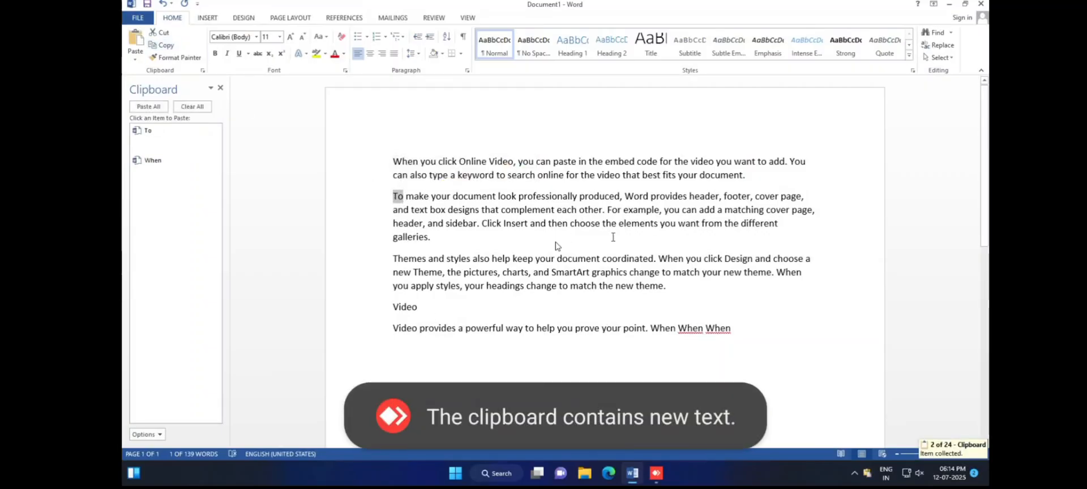
left_click_drag(625, 196, 648, 199)
key("ctrl+c")
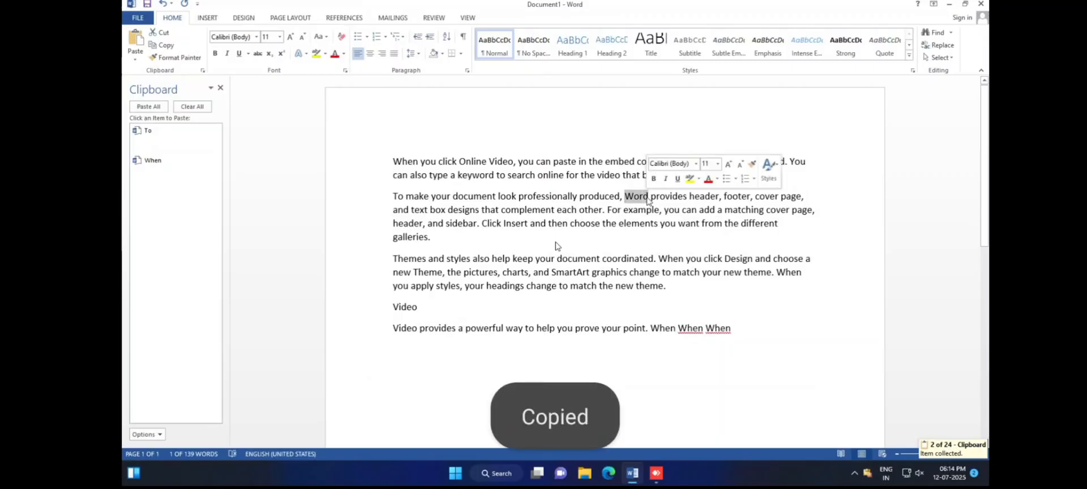
On a new last line, paste the collected clipboard items "To", "When" and "Word" one at a time.
left_click(780, 341)
key("Return")
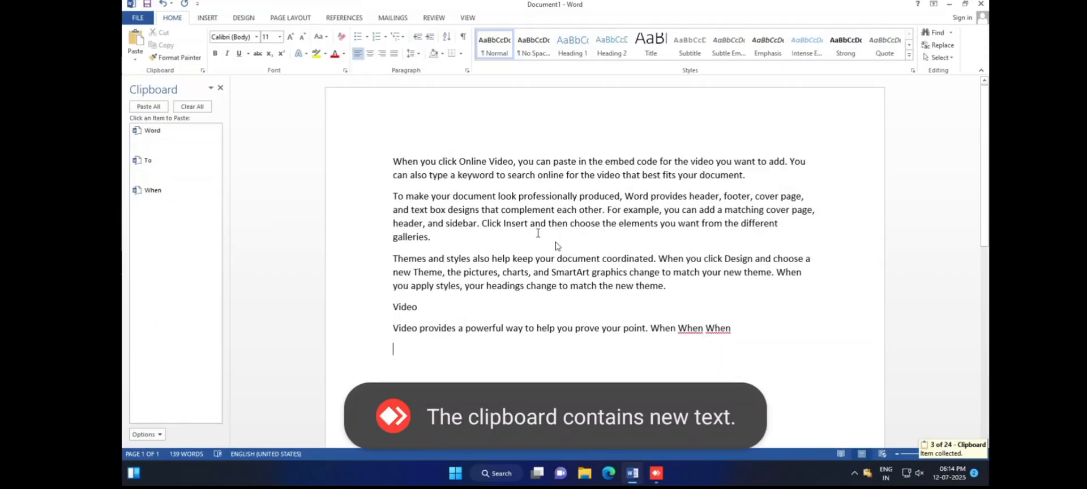
left_click(162, 171)
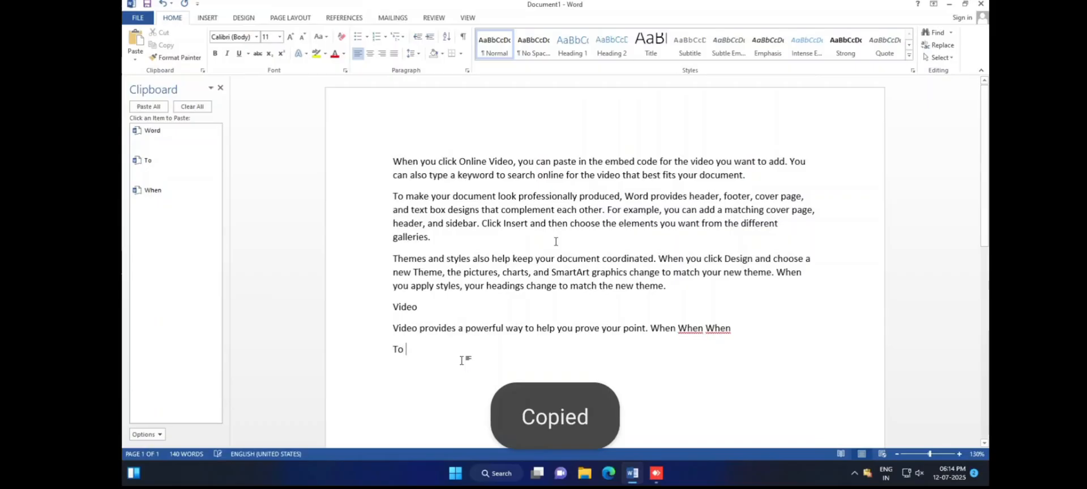
left_click(153, 192)
left_click(152, 131)
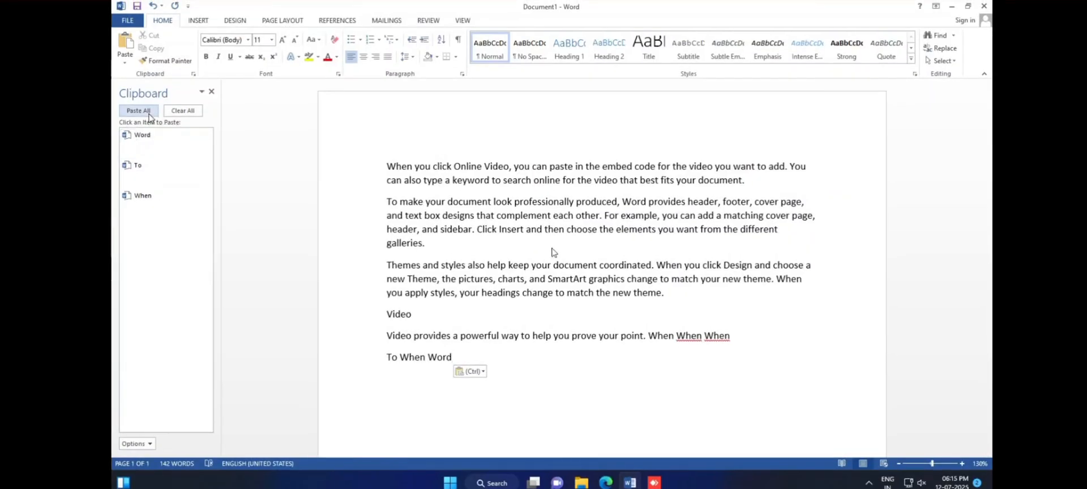
Paste all collected clipboard items at once at the end of the last line and clear the clipboard history.
left_click(138, 111)
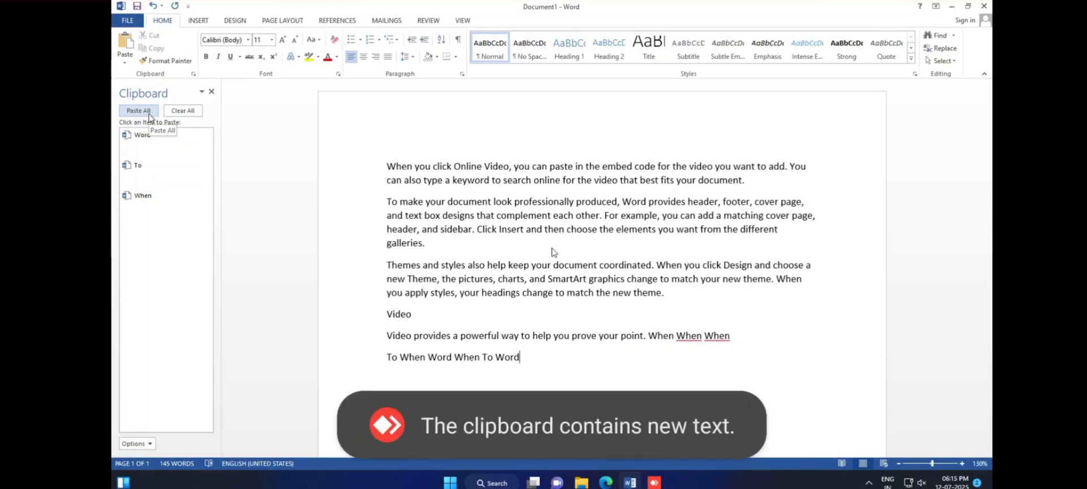
left_click(201, 115)
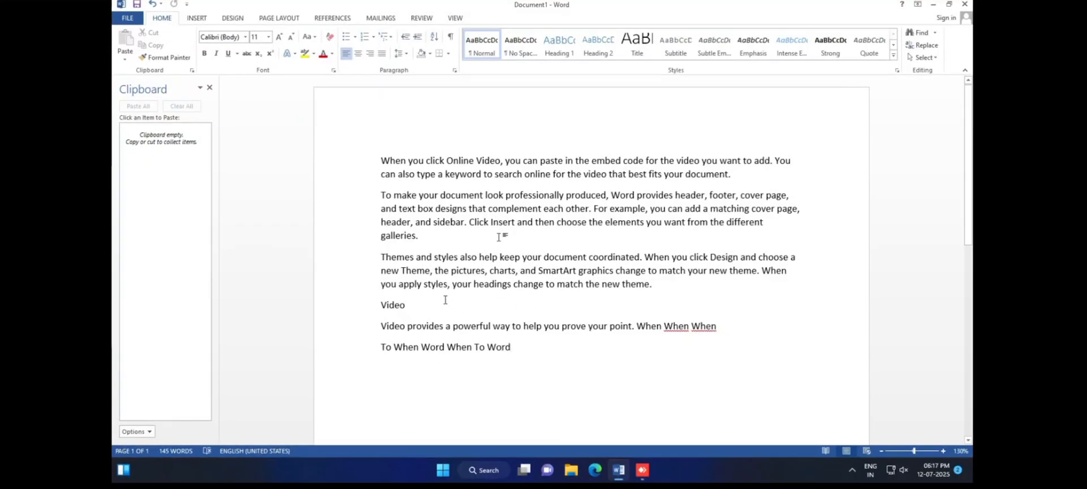
Set the font of the three main paragraphs and the "Video" line to Arial Rounded MT Bold.
left_click_drag(445, 300, 253, 45)
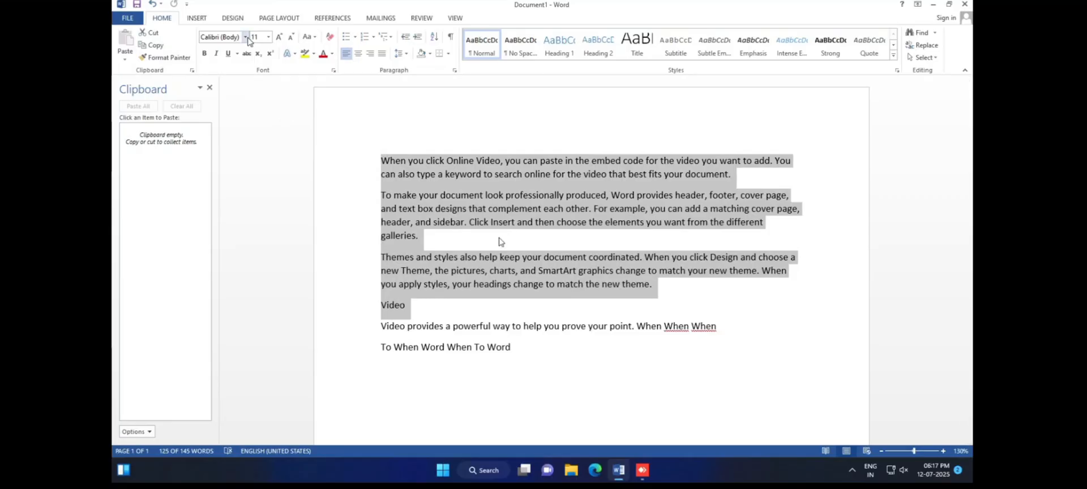
left_click(246, 37)
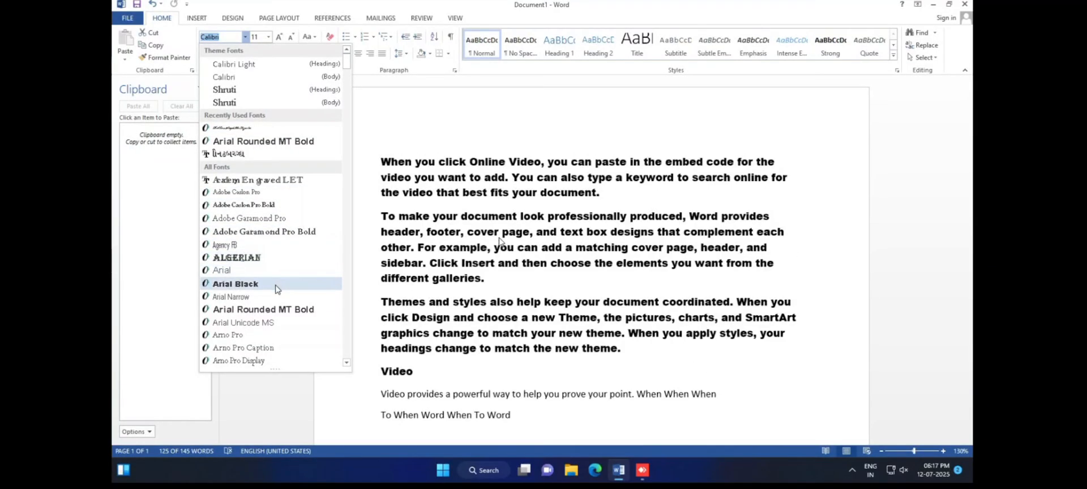
left_click(277, 309)
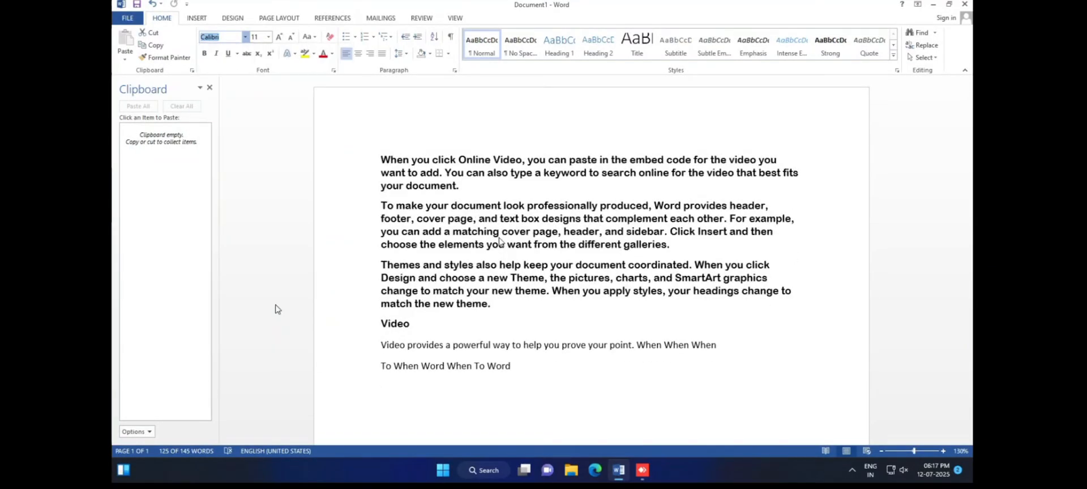
Preview larger font sizes on the selected paragraphs and enlarge the text in increments to 18 pt.
left_click(269, 37)
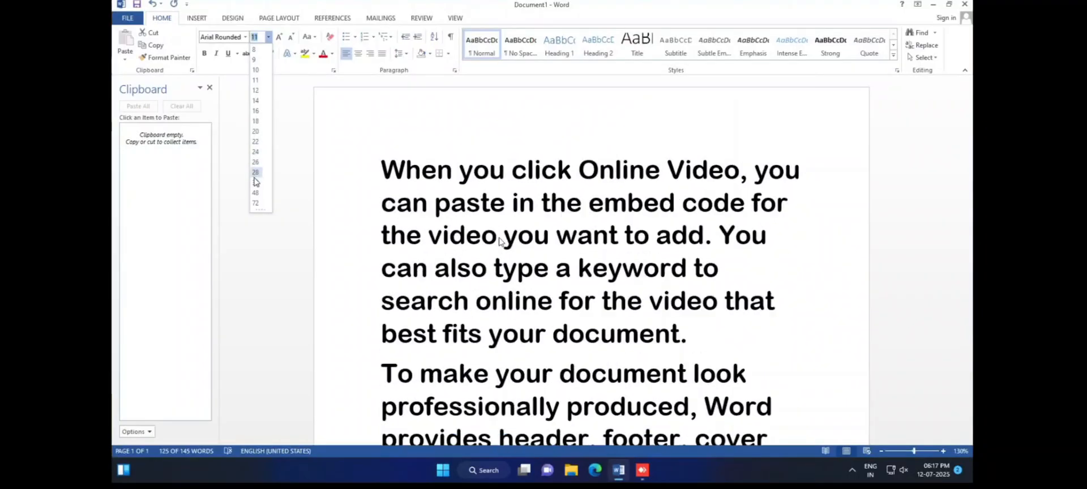
left_click(294, 96)
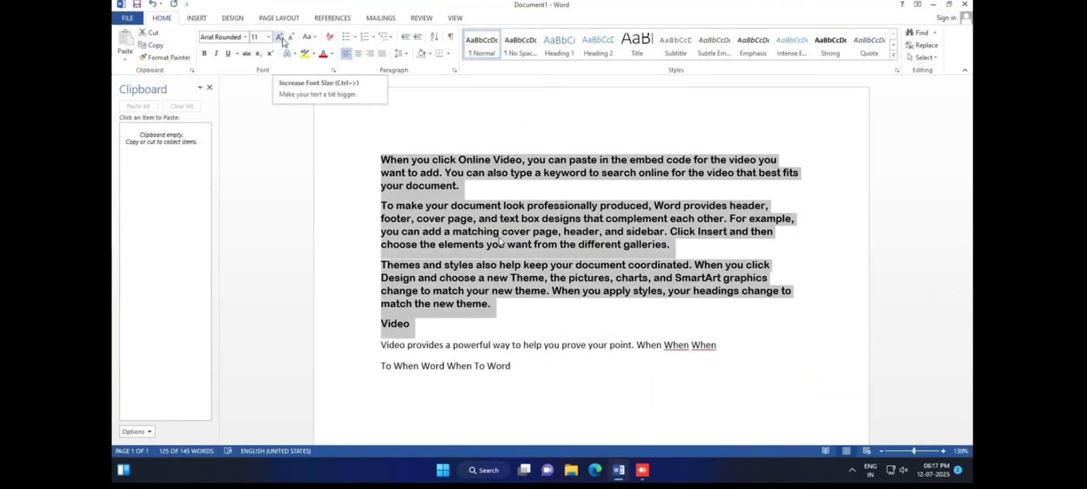
left_click(279, 37)
left_click(280, 38)
left_click(279, 38)
left_click(280, 37)
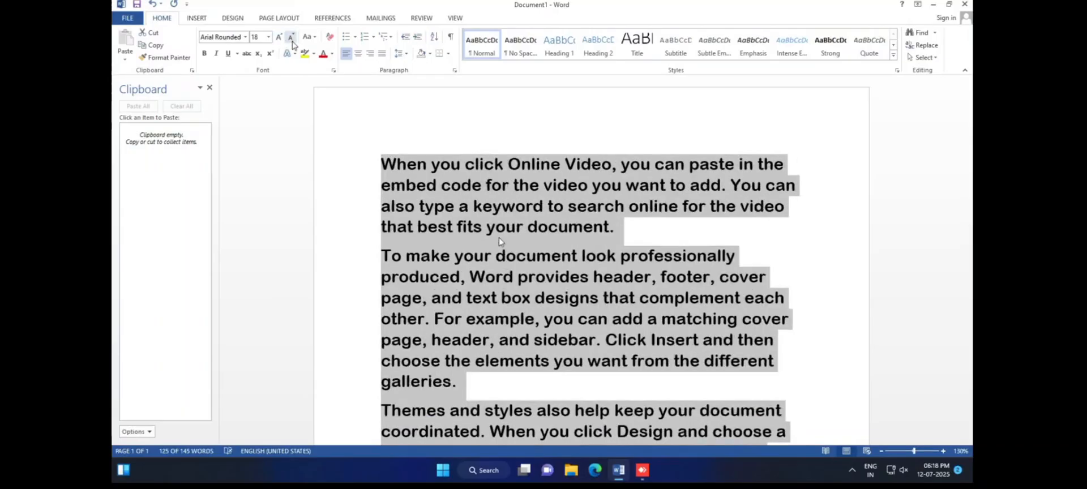
Reduce the font size of the selected paragraphs in increments to 10 pt.
left_click(292, 40)
left_click(292, 39)
left_click(292, 39)
left_click(292, 40)
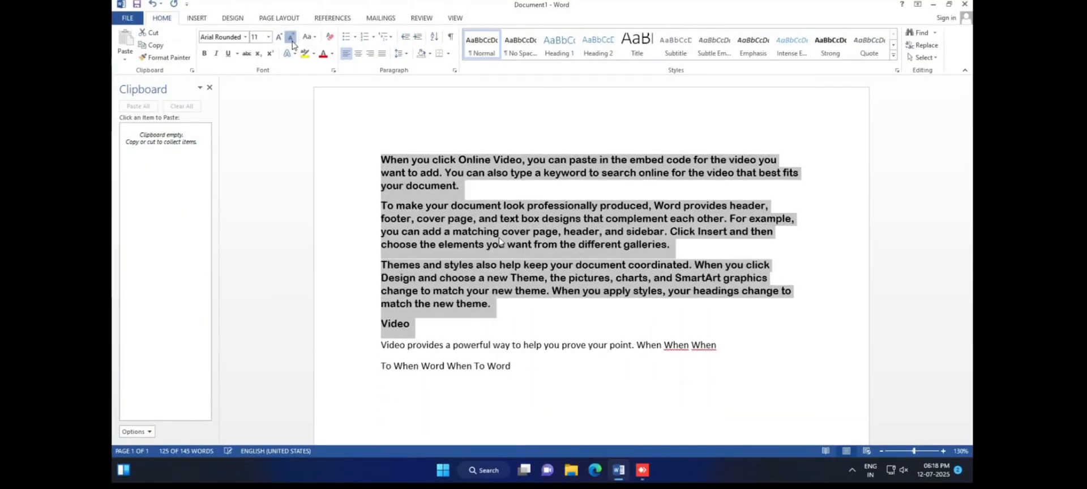
left_click(292, 40)
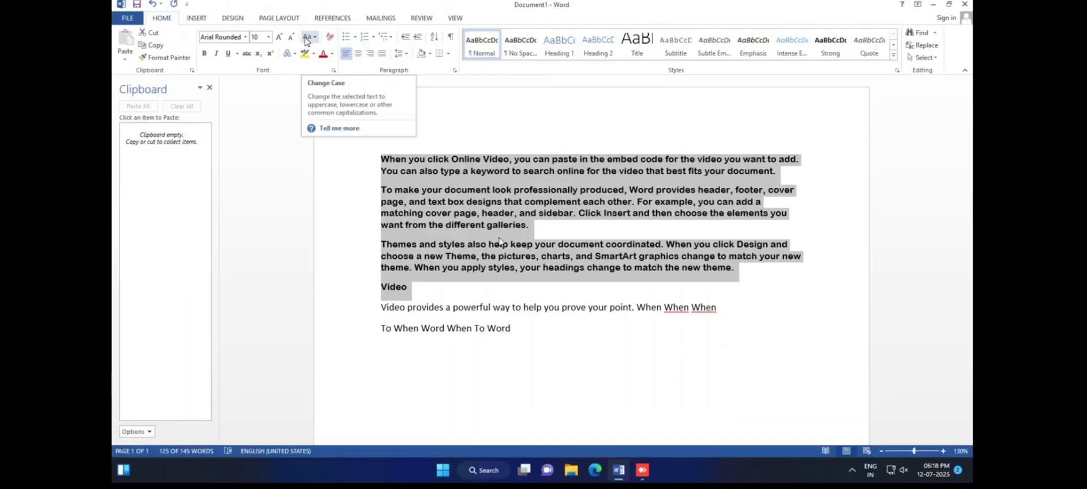
Change the capitalization of the selected paragraphs to Sentence case.
left_click(305, 40)
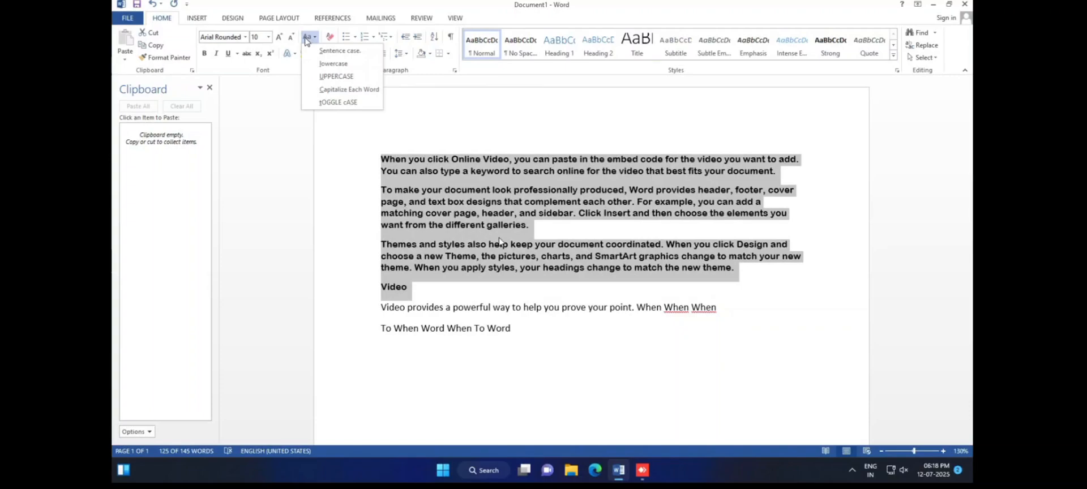
left_click(333, 50)
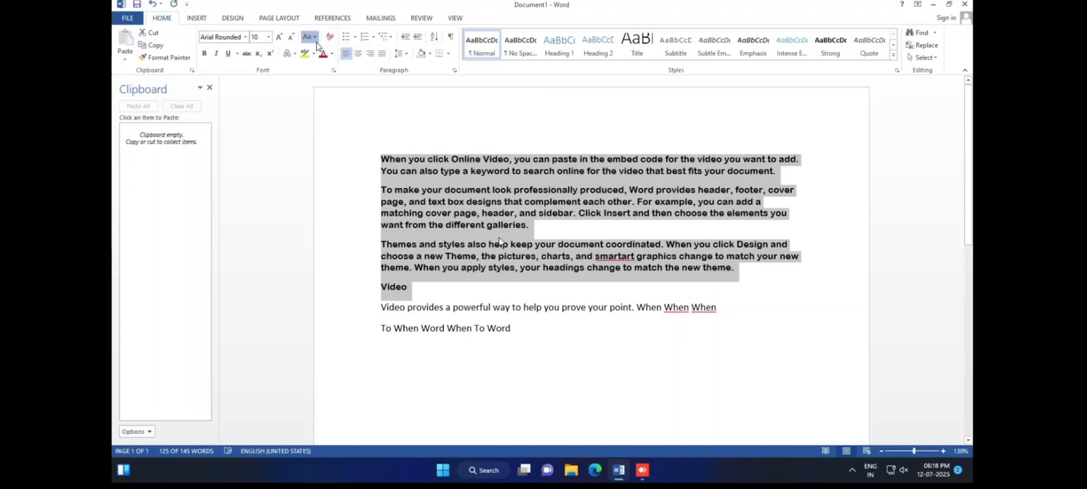
Change the case of the three selected paragraphs and the "Video" line to lowercase, followed by UPPERCASE.
left_click(315, 37)
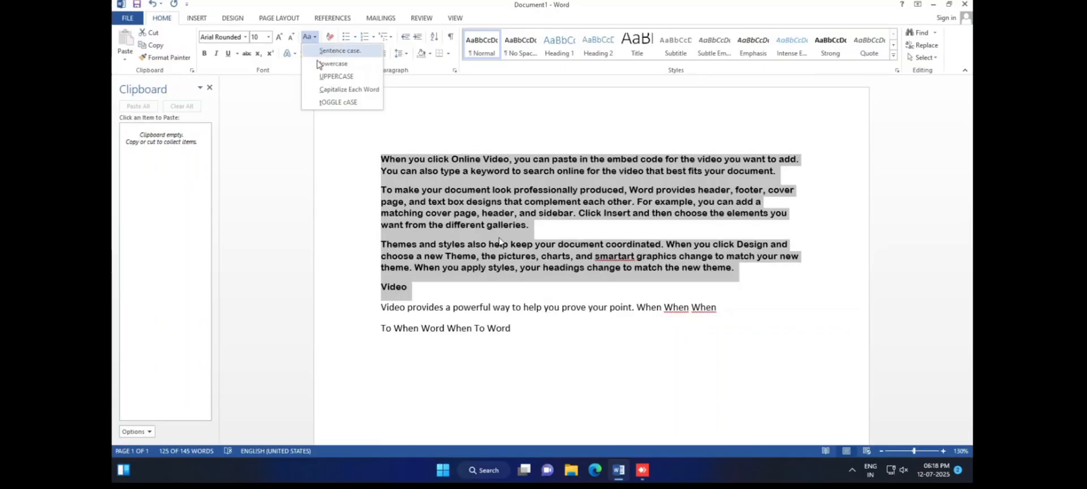
left_click(319, 64)
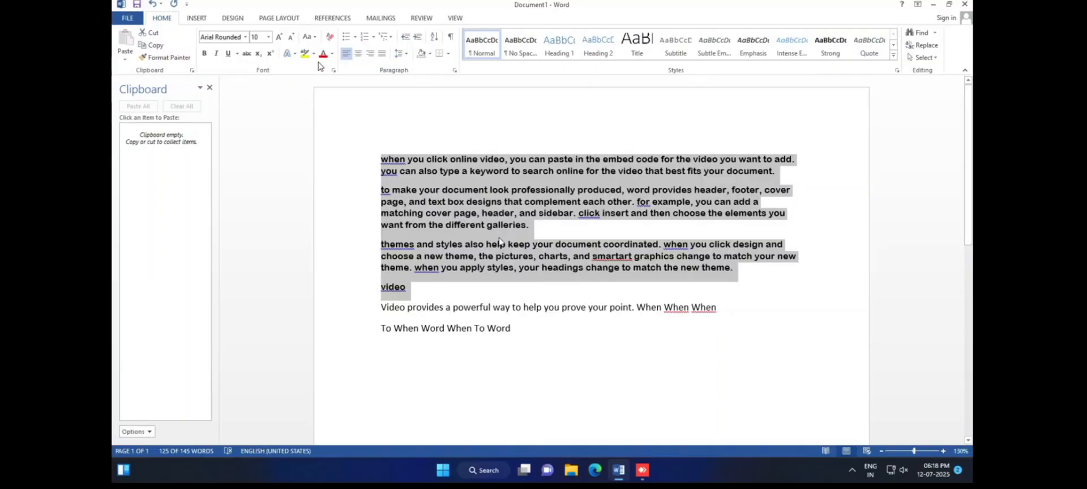
left_click(313, 40)
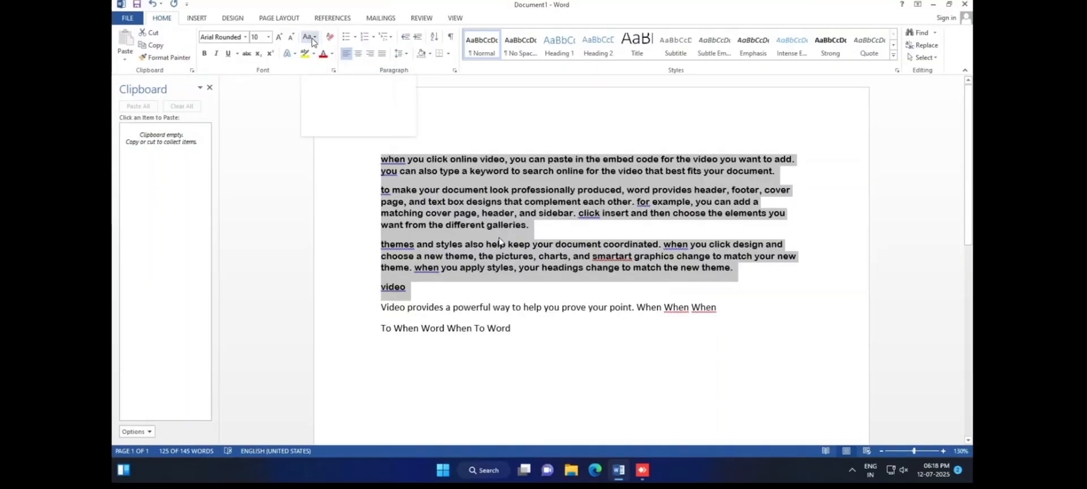
left_click(312, 39)
left_click(323, 74)
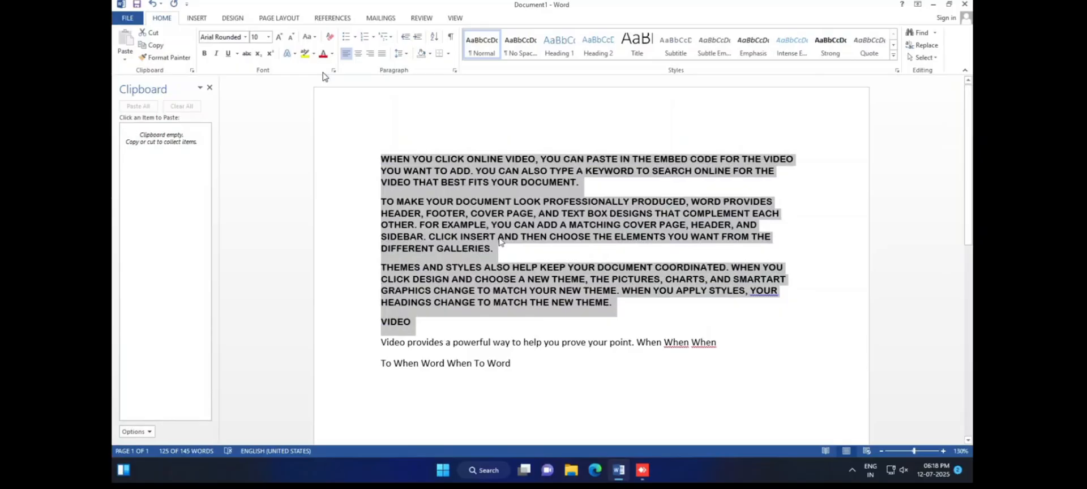
Apply Capitalize Each Word and tOGGLE cASE in turn to the three selected paragraphs and the "Video" line.
left_click(311, 37)
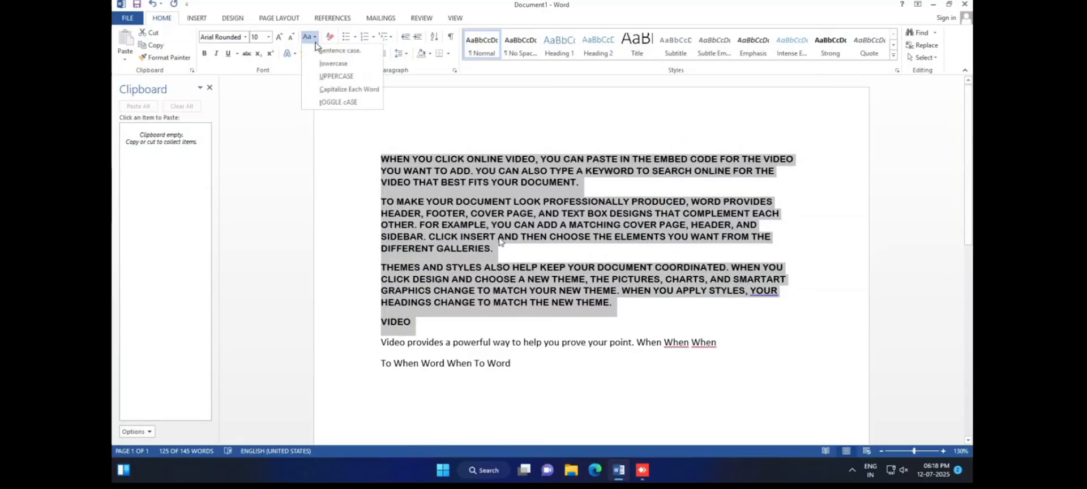
left_click(343, 91)
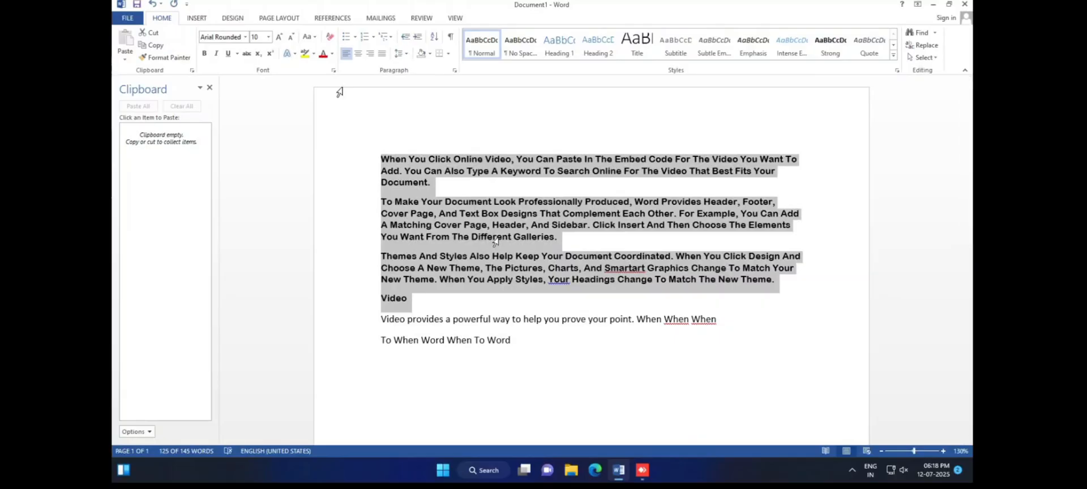
left_click(314, 36)
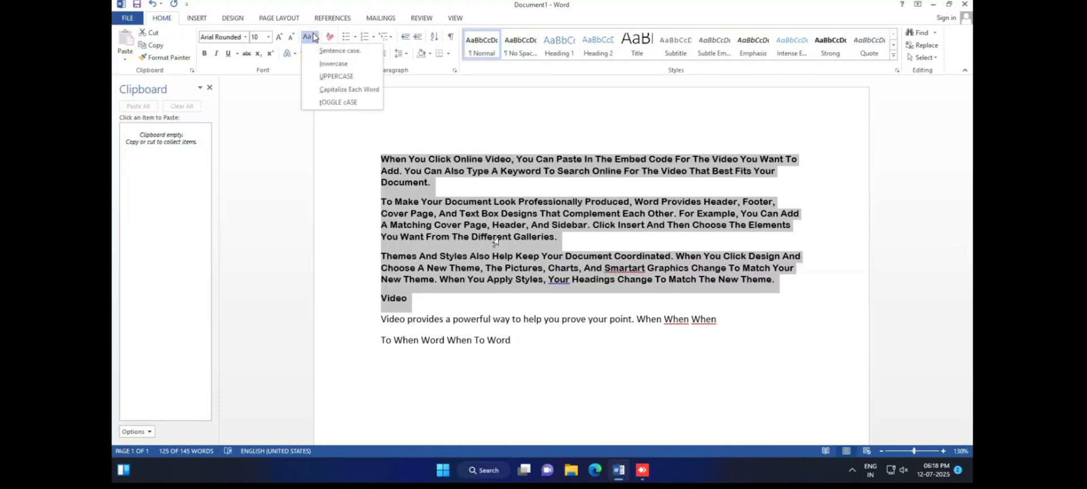
left_click(356, 103)
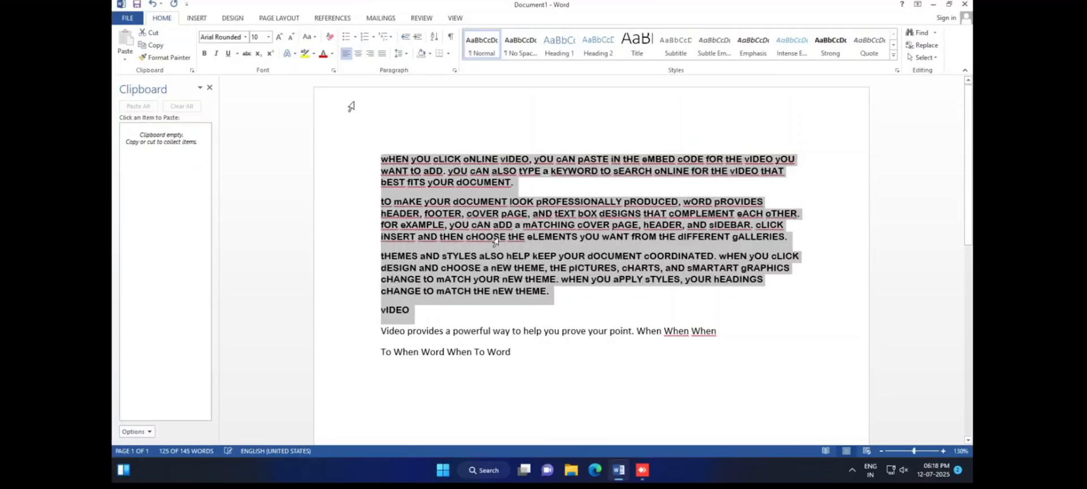
Set the three selected paragraphs and the "Video" line back to Sentence case.
left_click(313, 37)
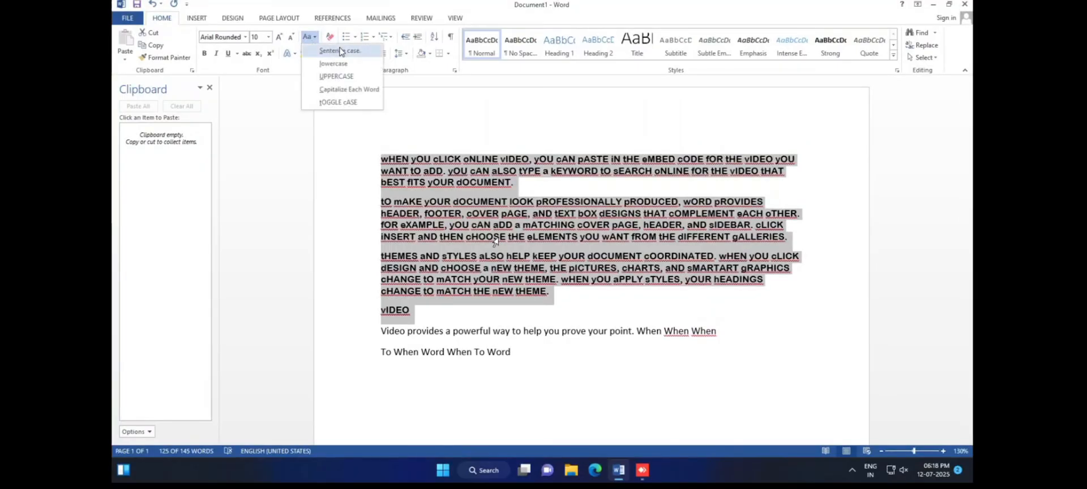
left_click(325, 51)
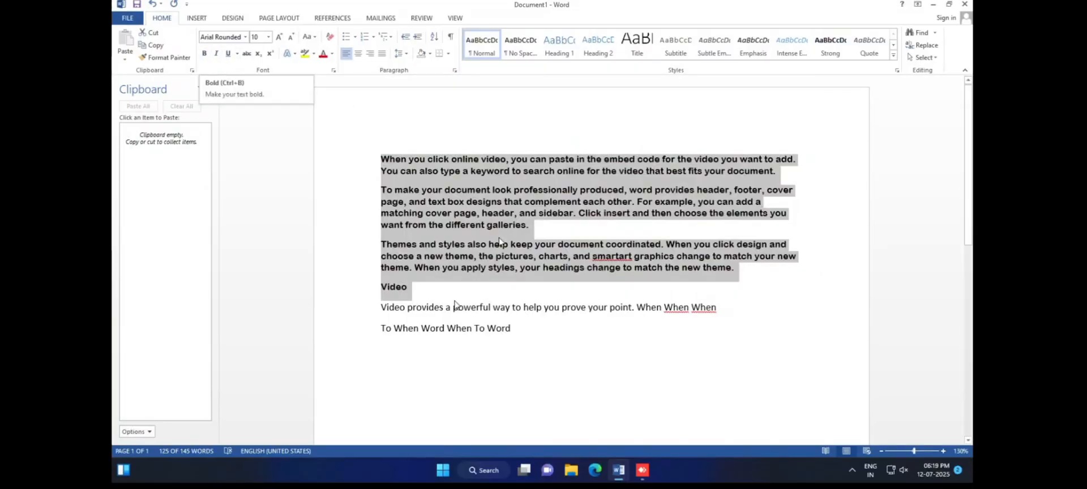
Try bold and italic in turn on the two Calibri lines below "Video", removing each format again.
left_click(519, 330)
left_click_drag(522, 330, 384, 310)
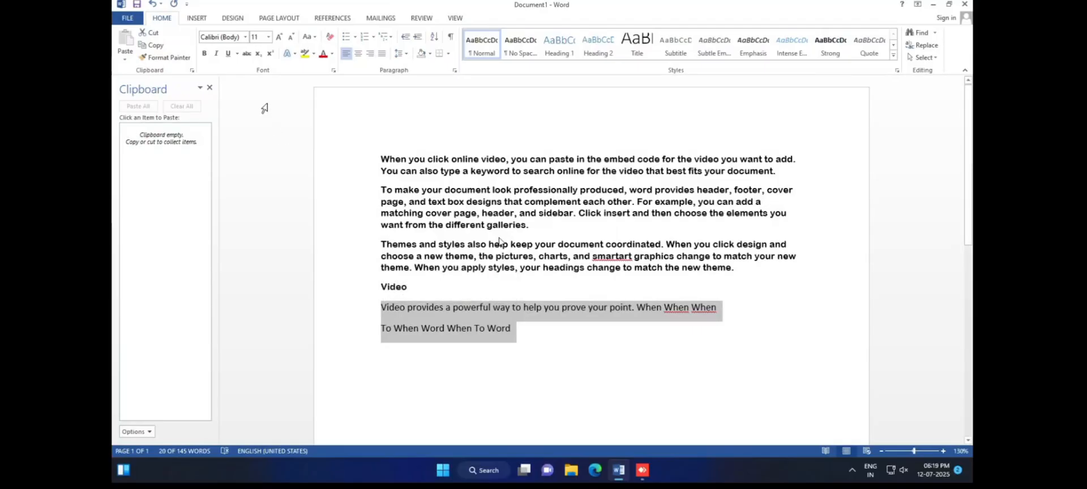
left_click(205, 53)
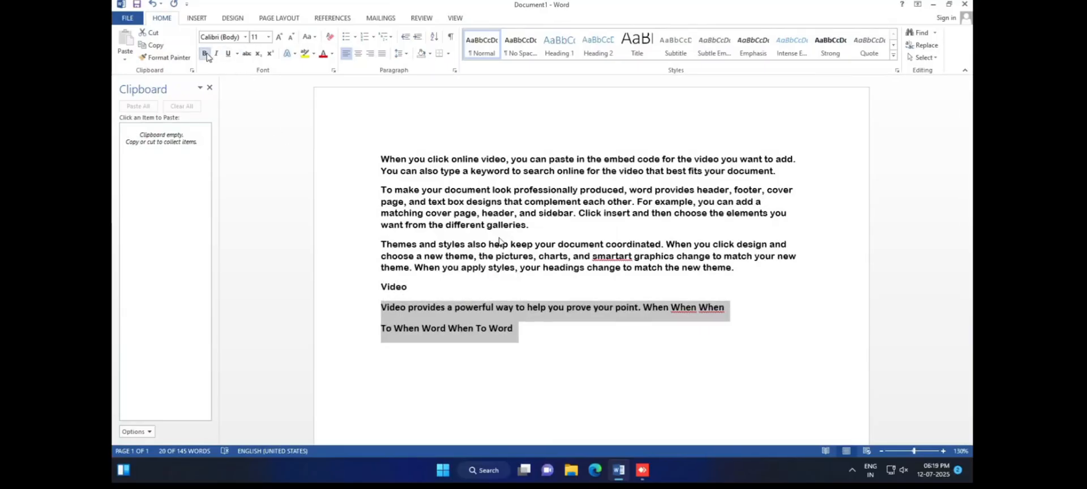
left_click(207, 54)
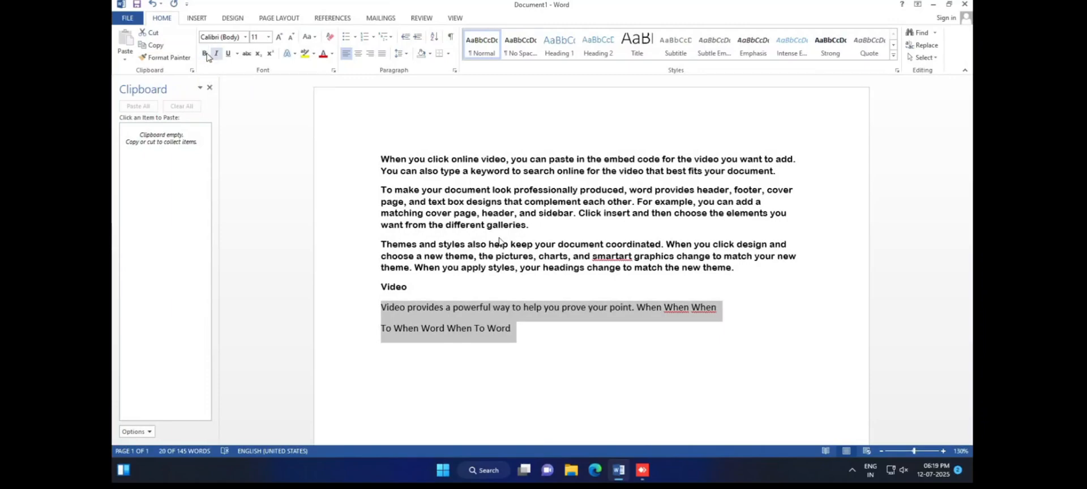
left_click(208, 55)
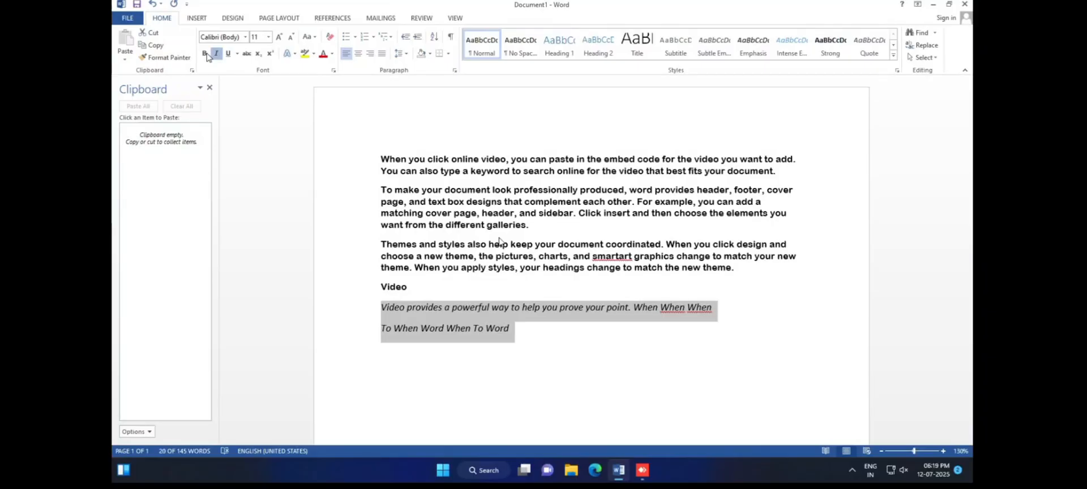
left_click(215, 54)
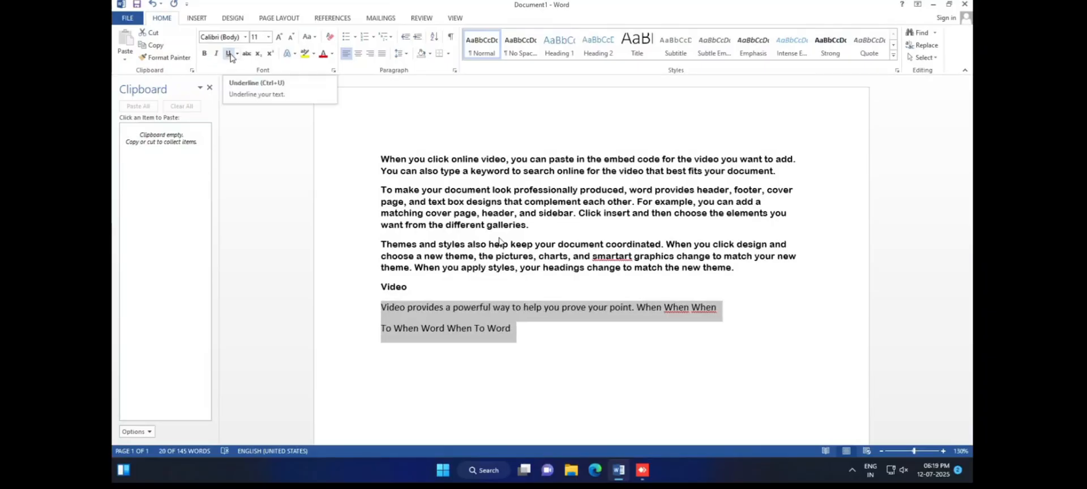
Underline "box designs that complement each other" in the second paragraph, preview other underline styles, and set the underline to None.
left_click(519, 213)
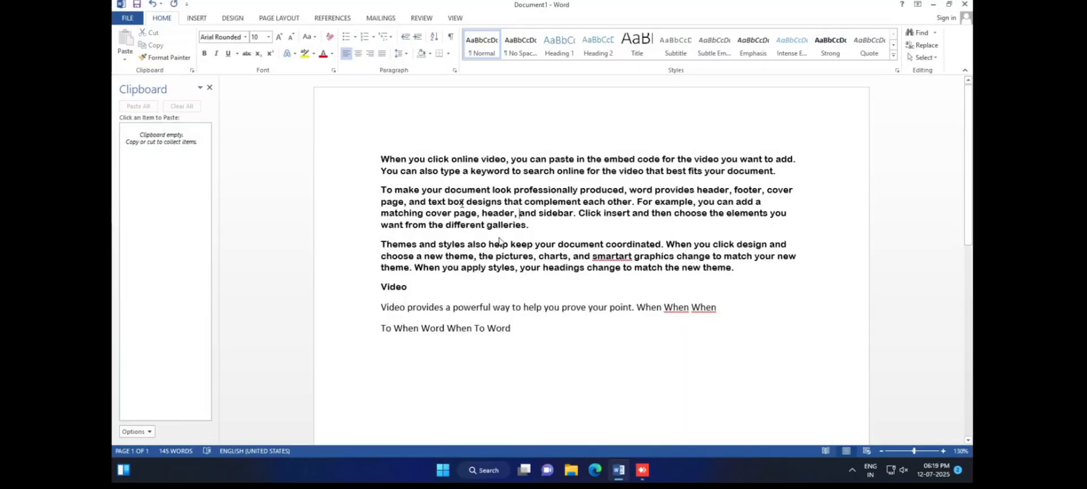
left_click_drag(448, 201, 633, 202)
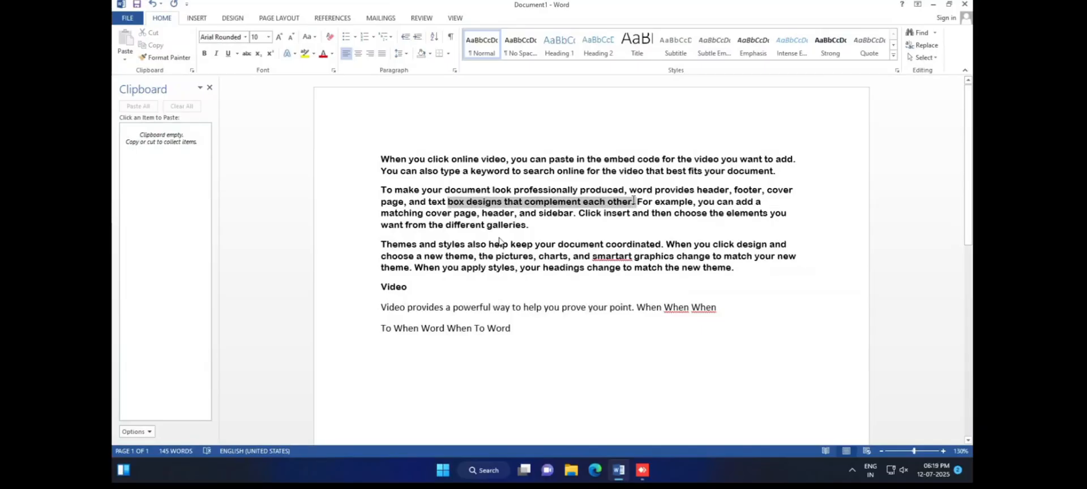
left_click(229, 53)
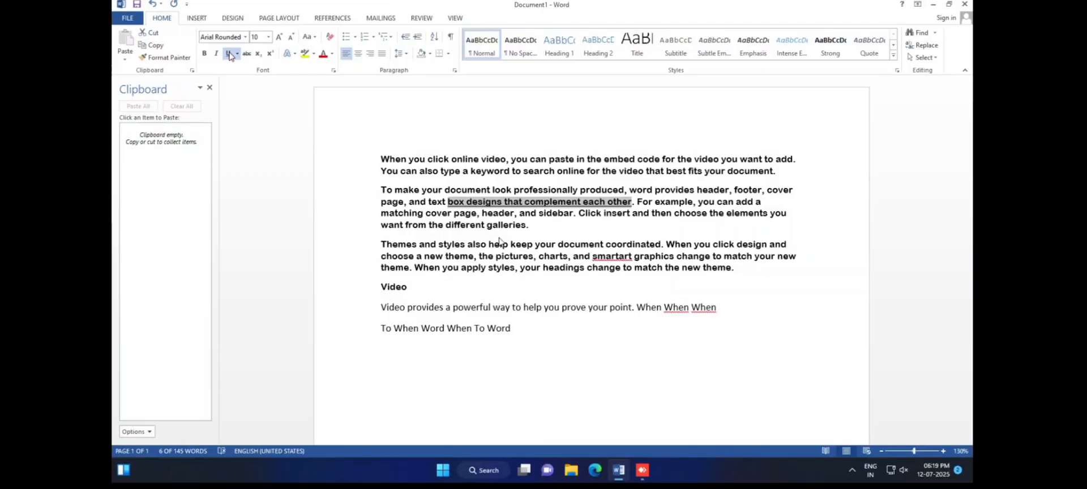
left_click(238, 54)
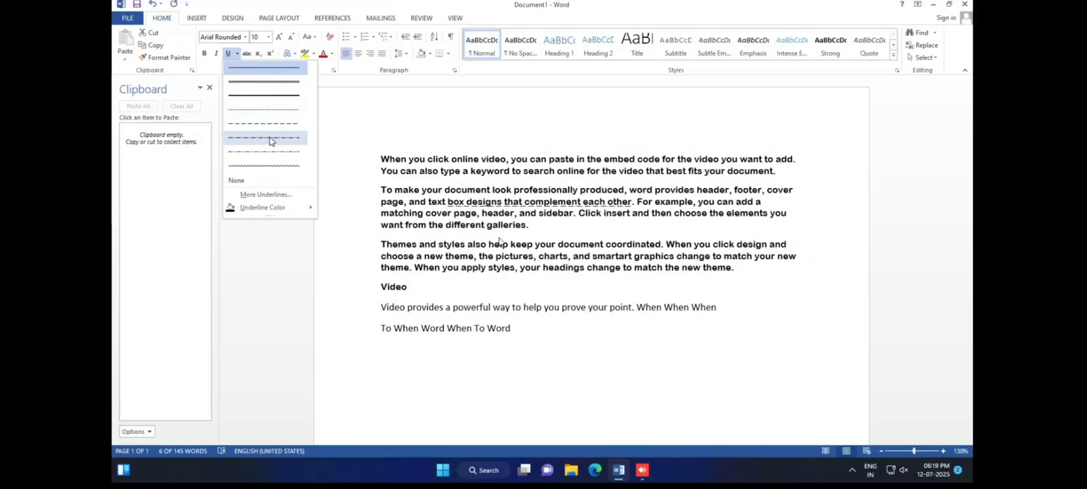
left_click(278, 181)
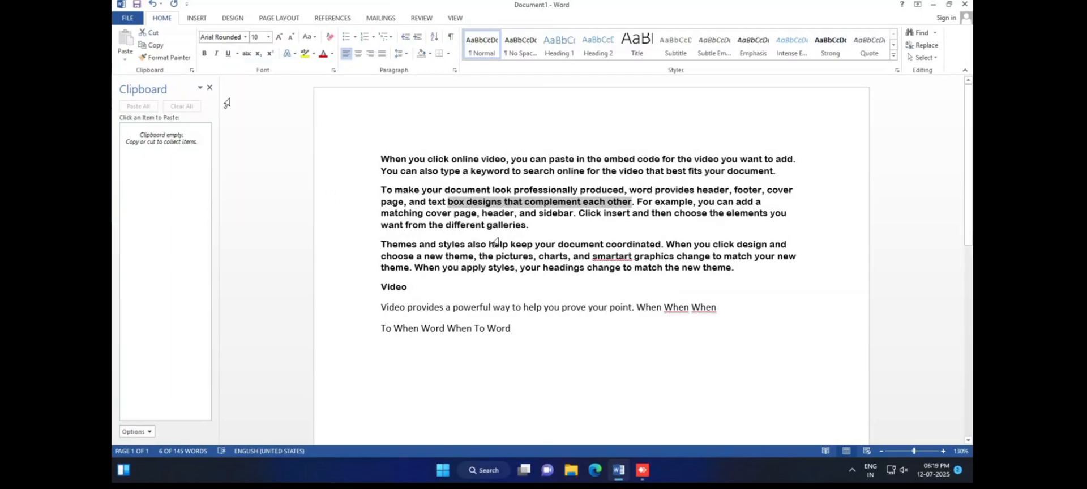
Apply strikethrough to "box designs that complement each other" and remove it again.
left_click(247, 56)
left_click(248, 55)
Add "12th" on a new line below "To When Word When To Word".
left_click(556, 333)
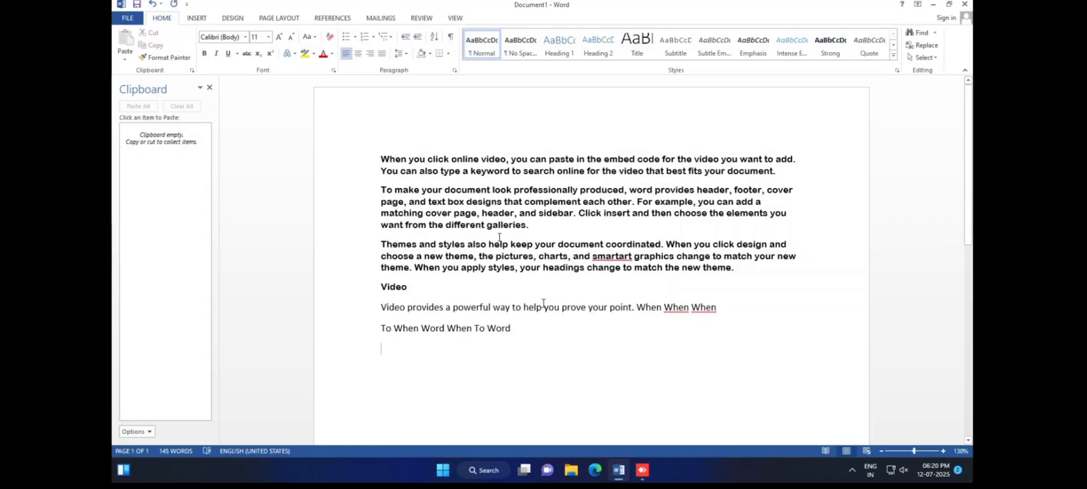
type("12")
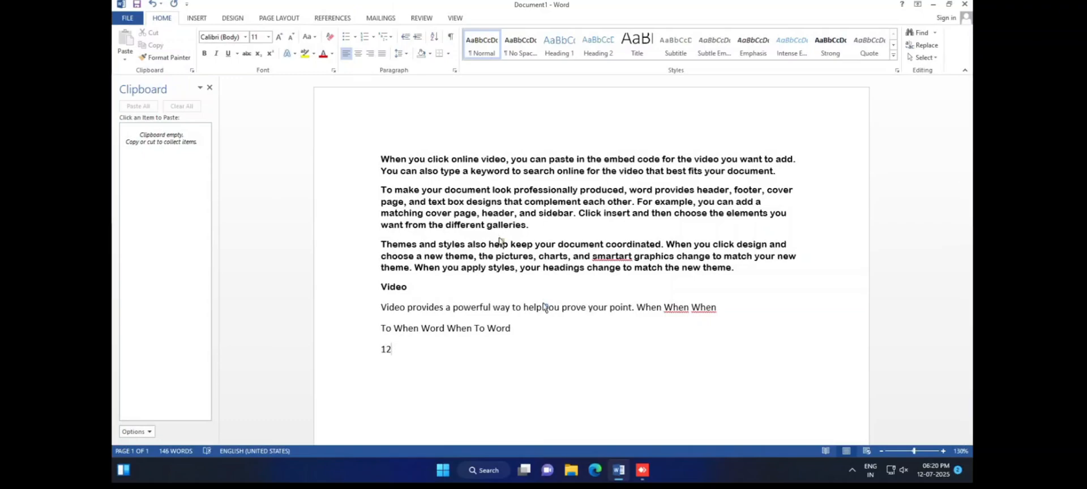
type("th")
key("Return")
Remove the superscript from the "th" in "12th" and reapply it.
left_click_drag(399, 350, 393, 349)
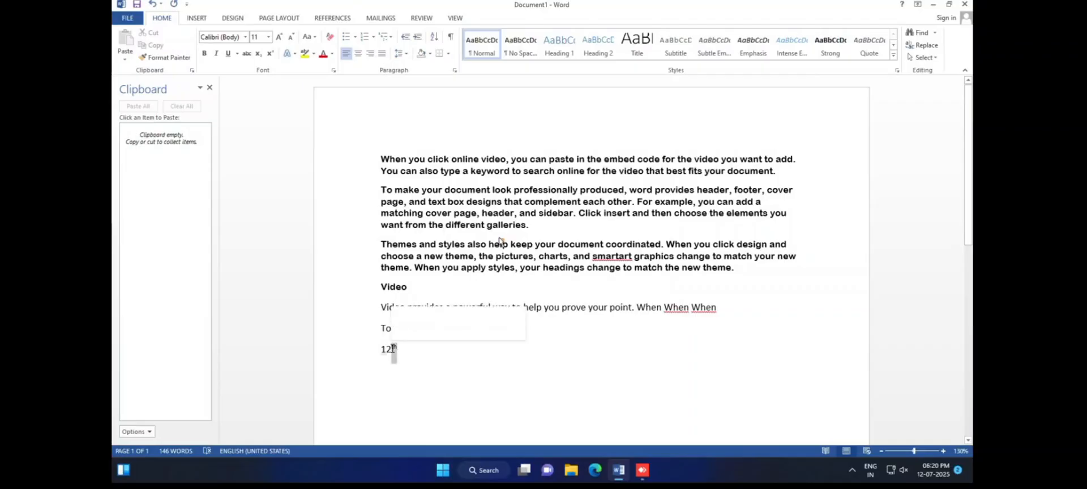
left_click(271, 55)
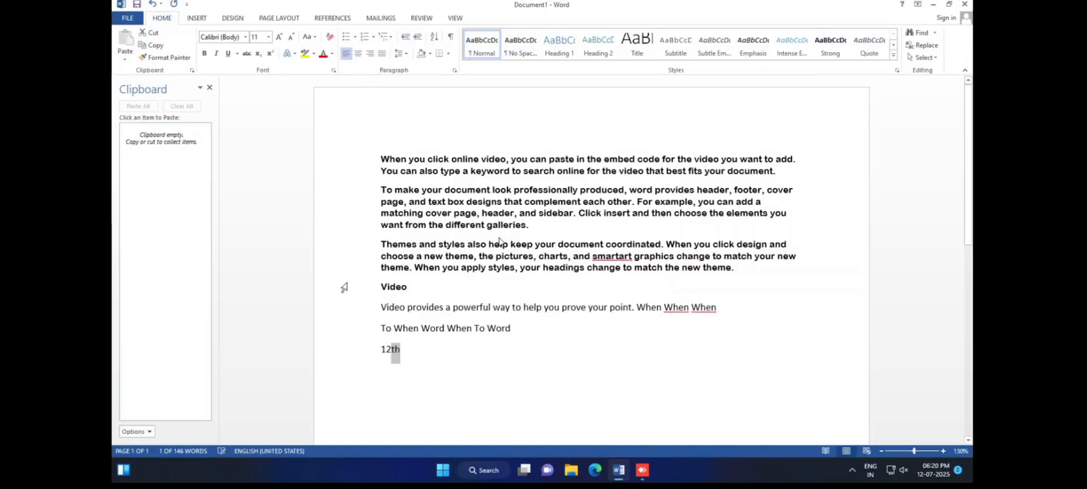
left_click(393, 352)
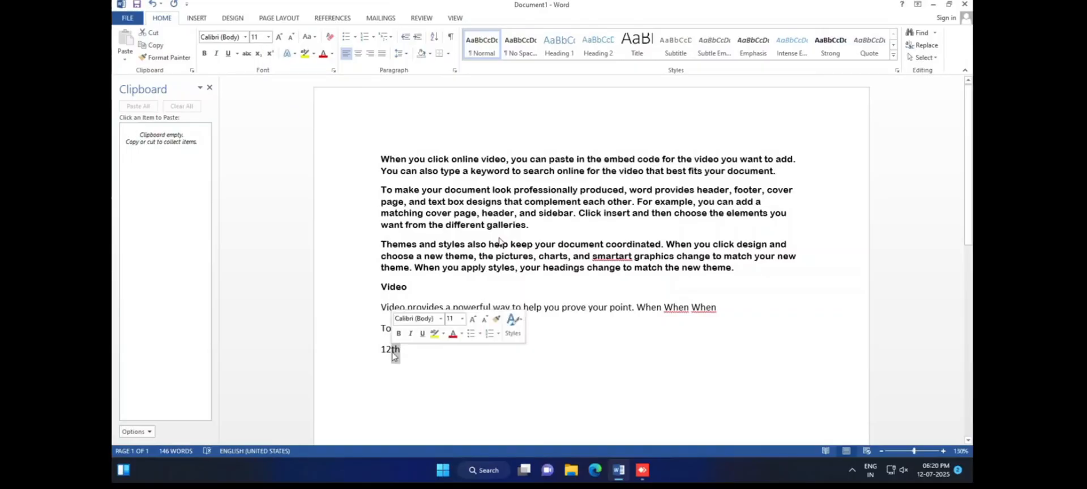
left_click(271, 56)
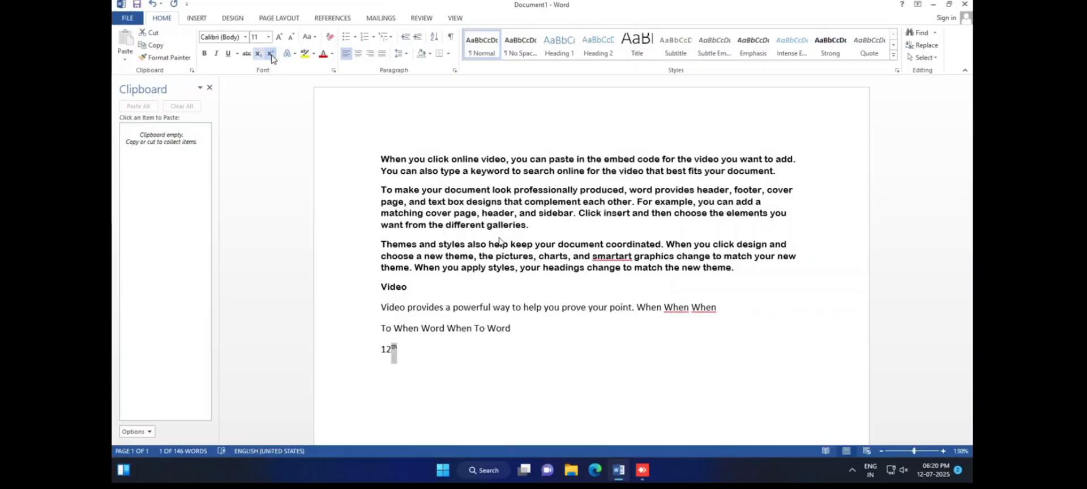
Format the "th" in "12th" as subscript.
left_click(259, 53)
left_click(410, 351)
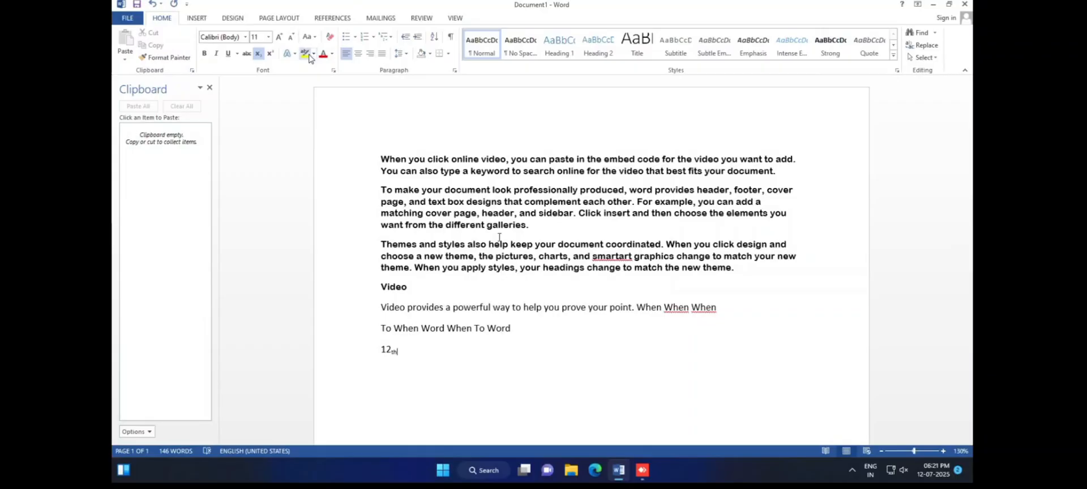
Open the highlight colors for "your document look professionally produced, word" in the second paragraph and choose No Color.
left_click(433, 191)
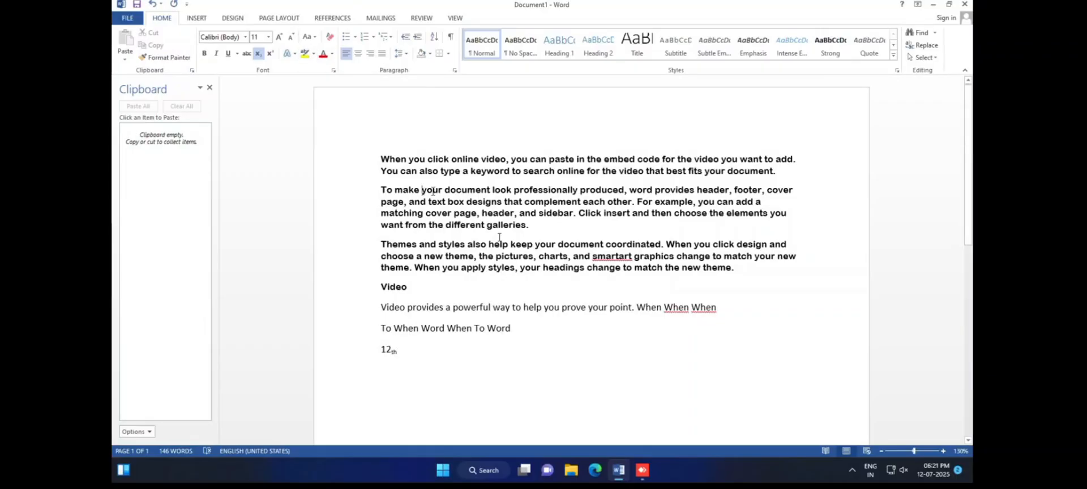
left_click_drag(434, 191, 651, 189)
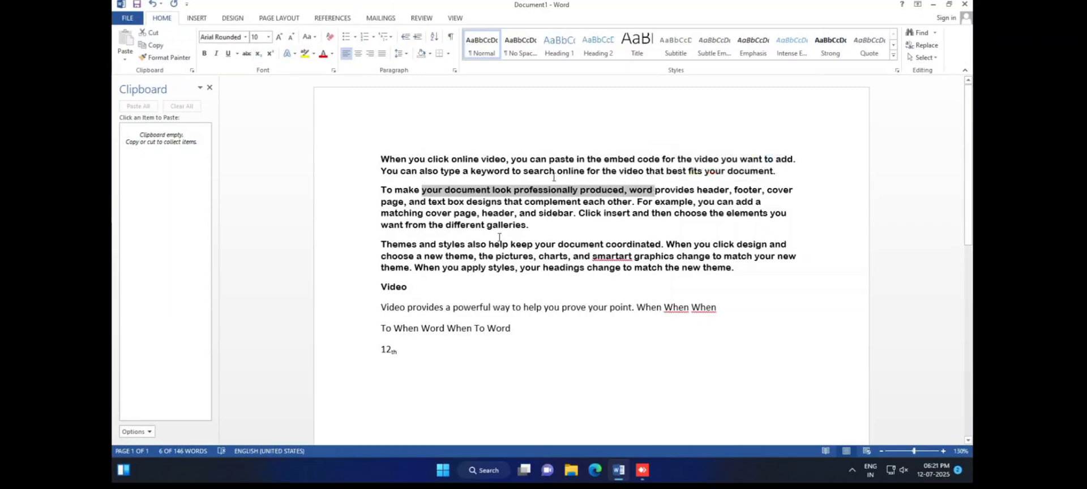
left_click(314, 54)
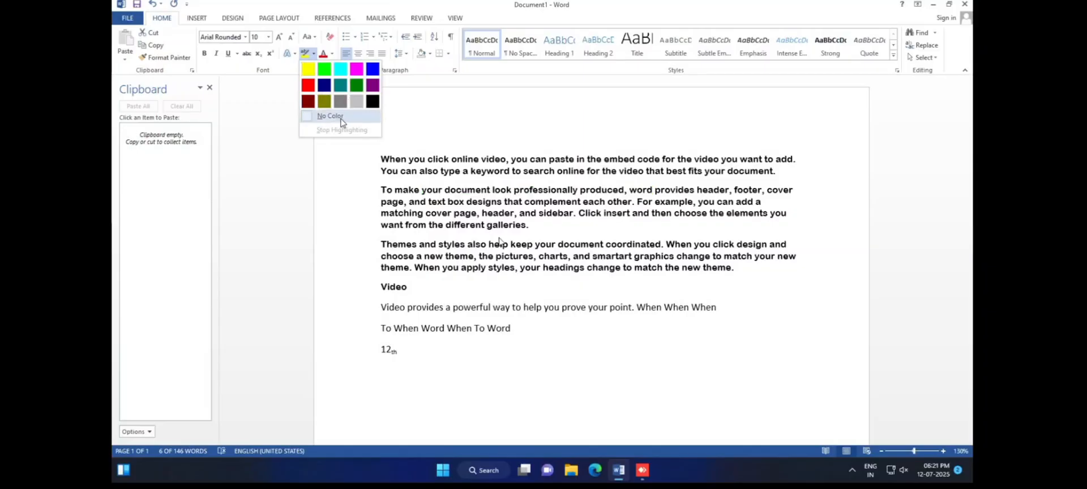
left_click(330, 116)
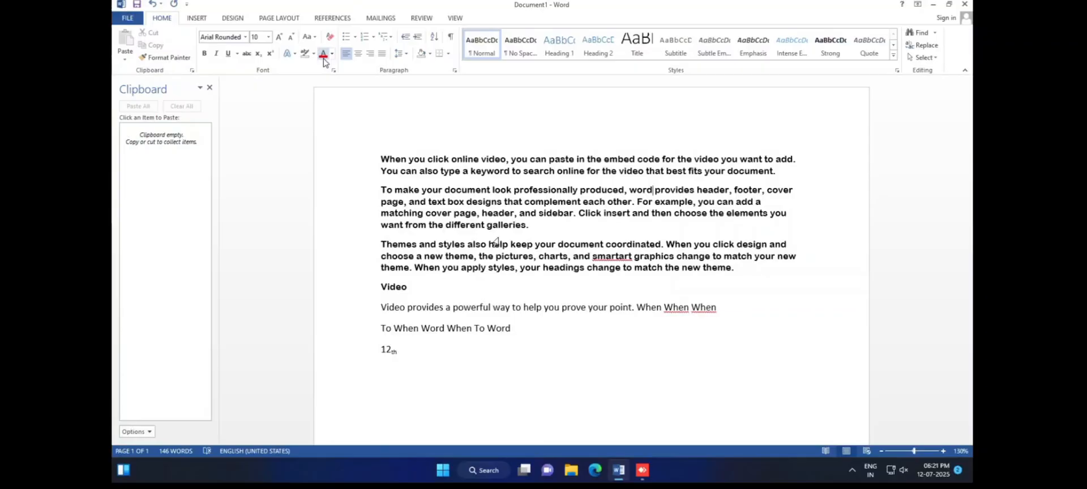
Set the font color of all text above the "12th" line to the standard dark blue.
left_click(379, 159)
left_click_drag(524, 259, 546, 332)
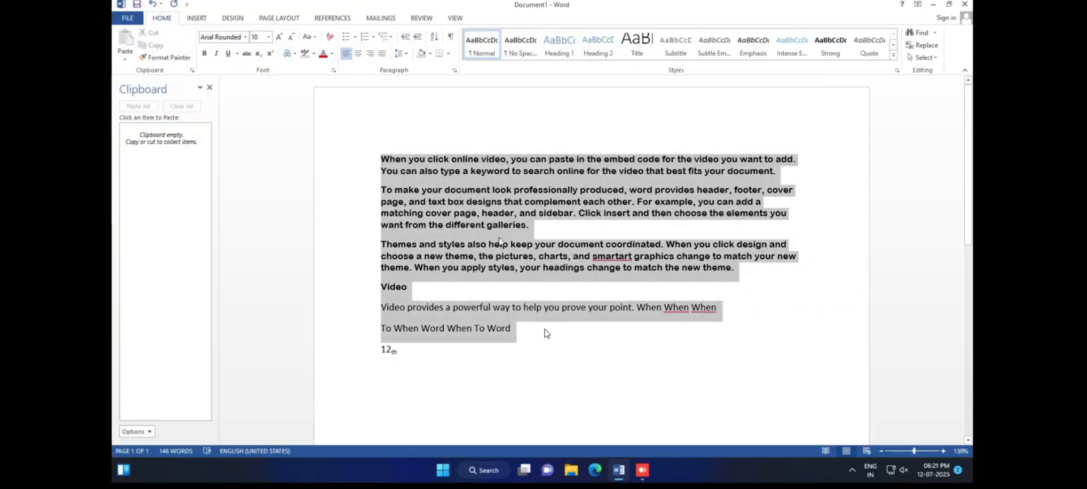
left_click(333, 53)
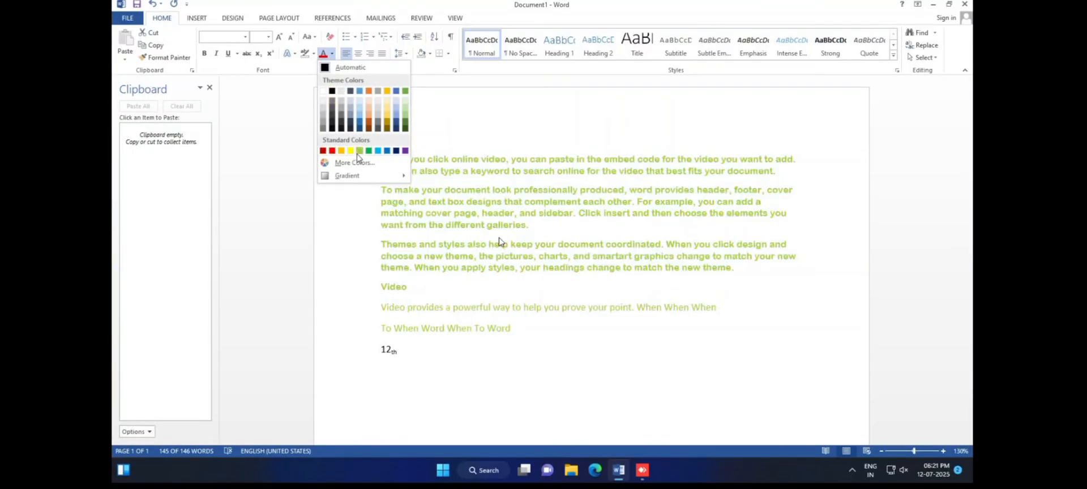
left_click(396, 150)
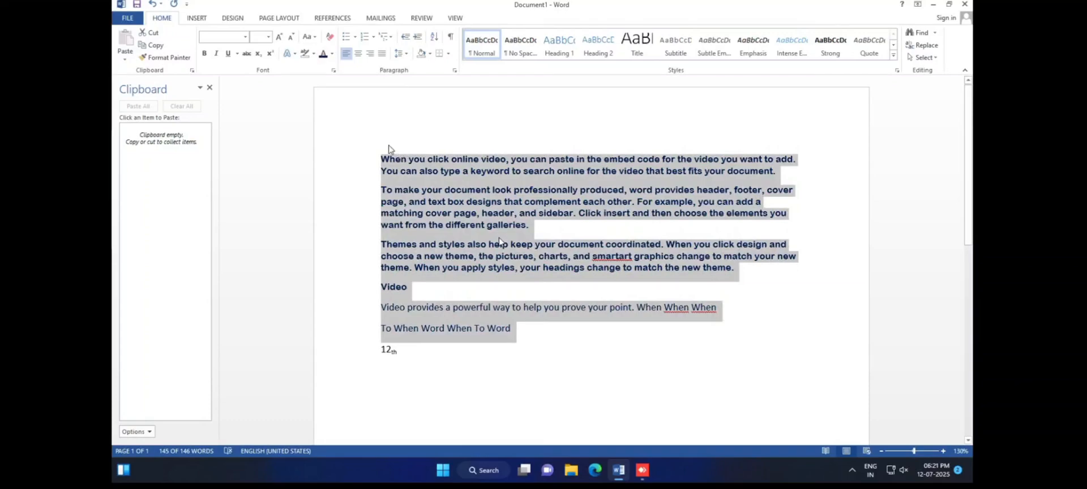
Clear all formatting from the text above the "12th" line.
left_click(500, 238)
left_click_drag(512, 331, 369, 148)
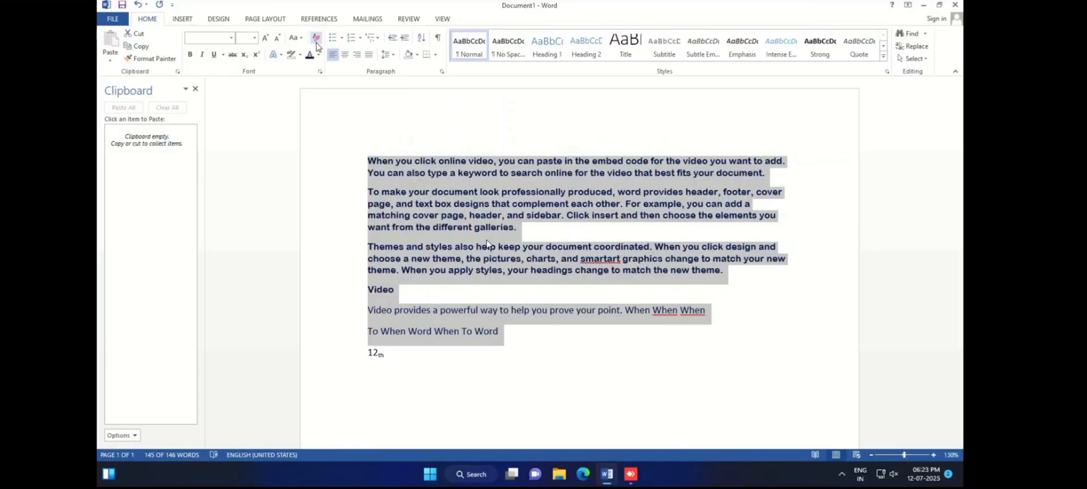
left_click(316, 39)
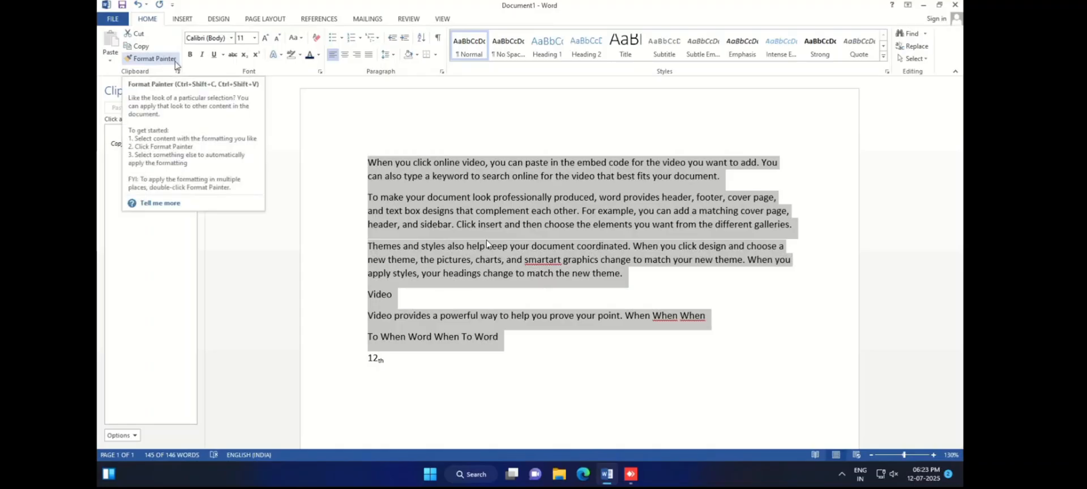
left_click(368, 164)
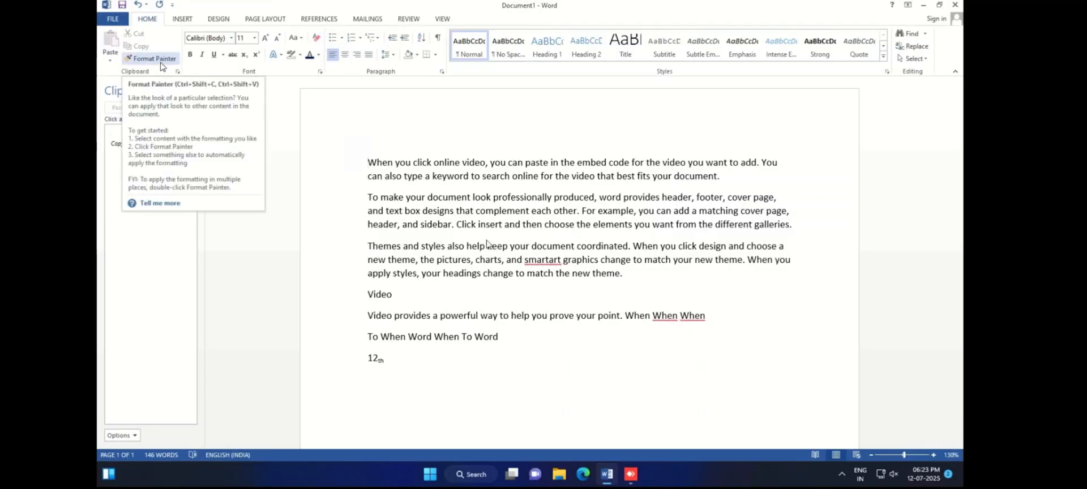
Make "When you click online video," in the first paragraph bold, italic and red.
left_click_drag(365, 164, 490, 168)
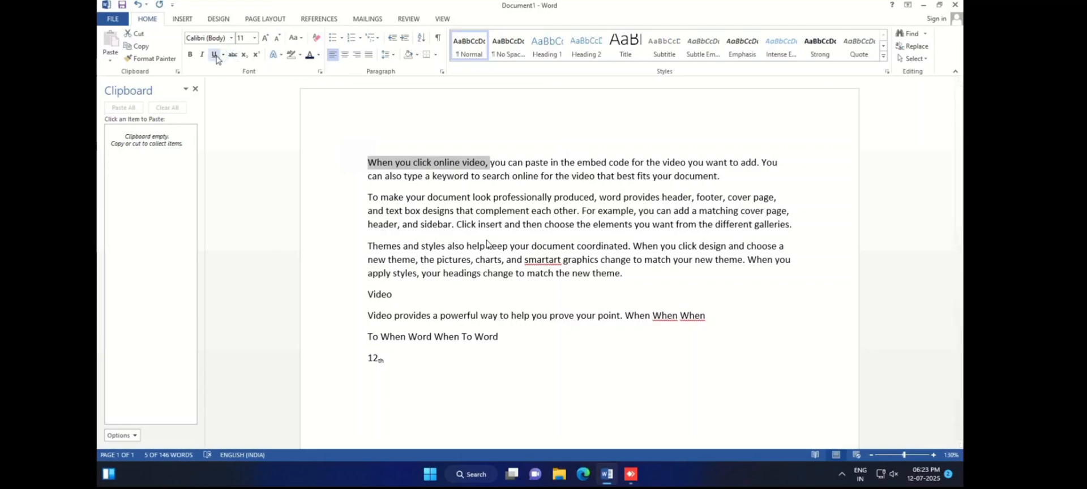
left_click(190, 54)
left_click(203, 56)
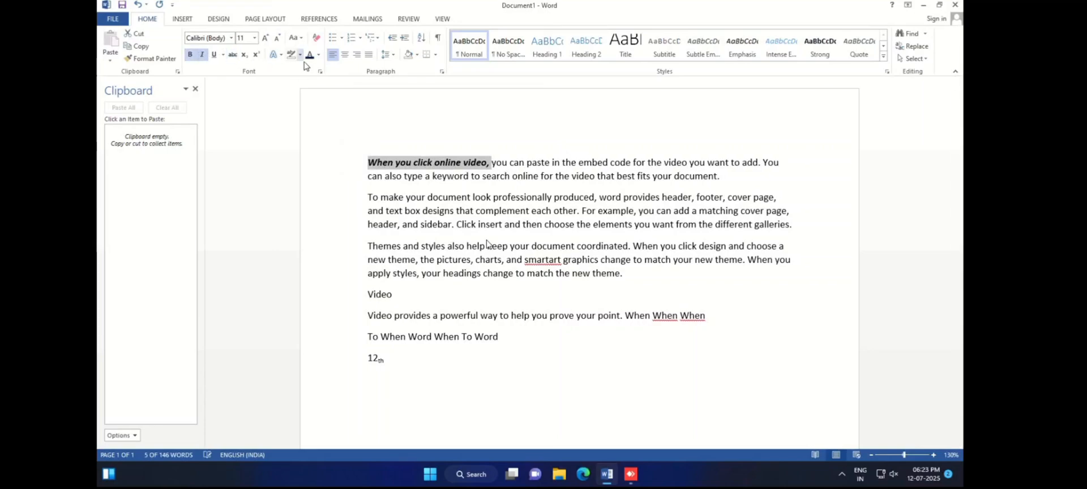
left_click(318, 55)
left_click(318, 152)
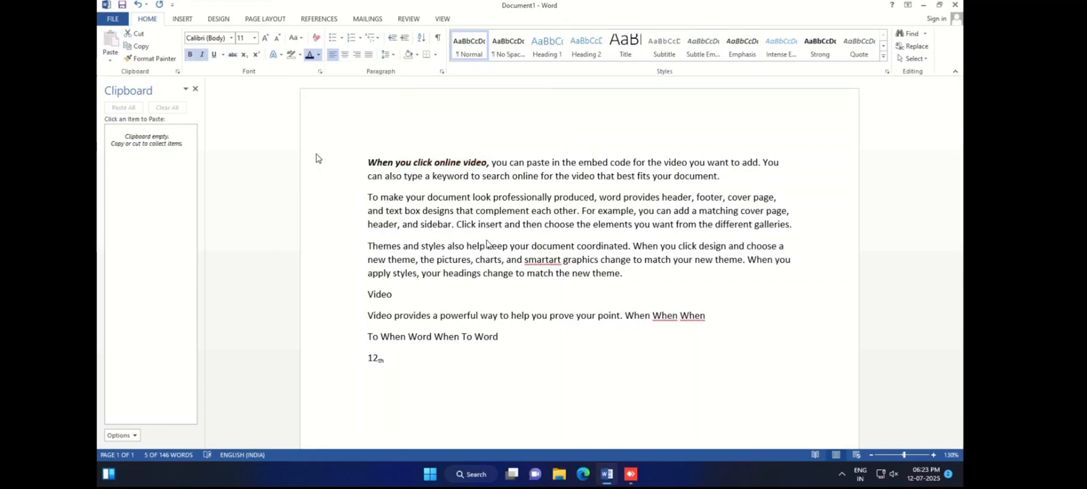
left_click(421, 291)
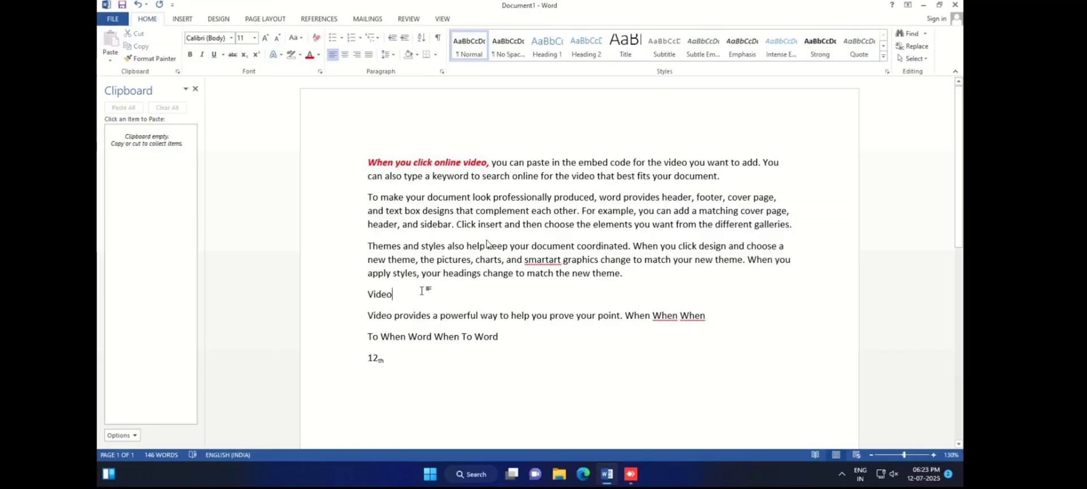
Copy the formatting of "When you click online video" onto the standalone "Video" line with Format Painter.
left_click(369, 163)
left_click_drag(370, 162, 476, 159)
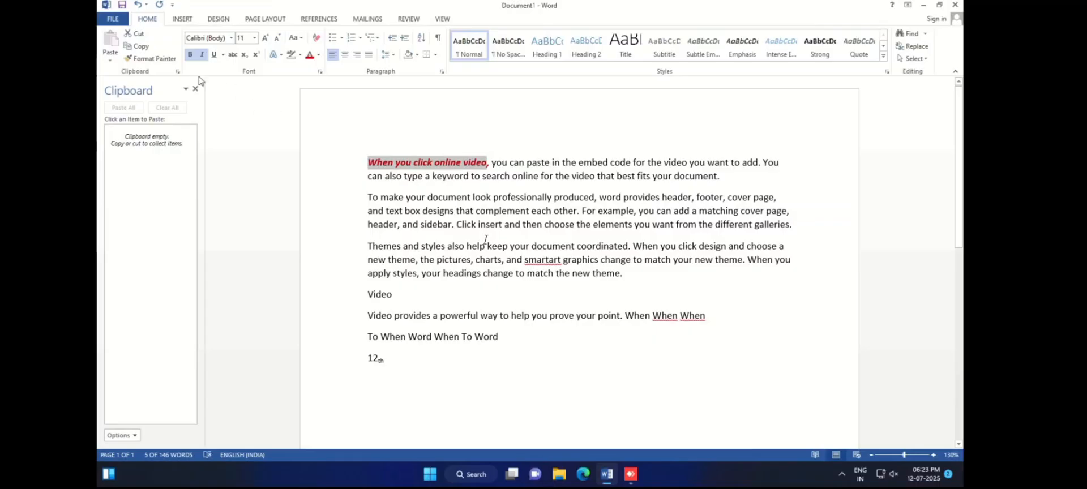
left_click(150, 58)
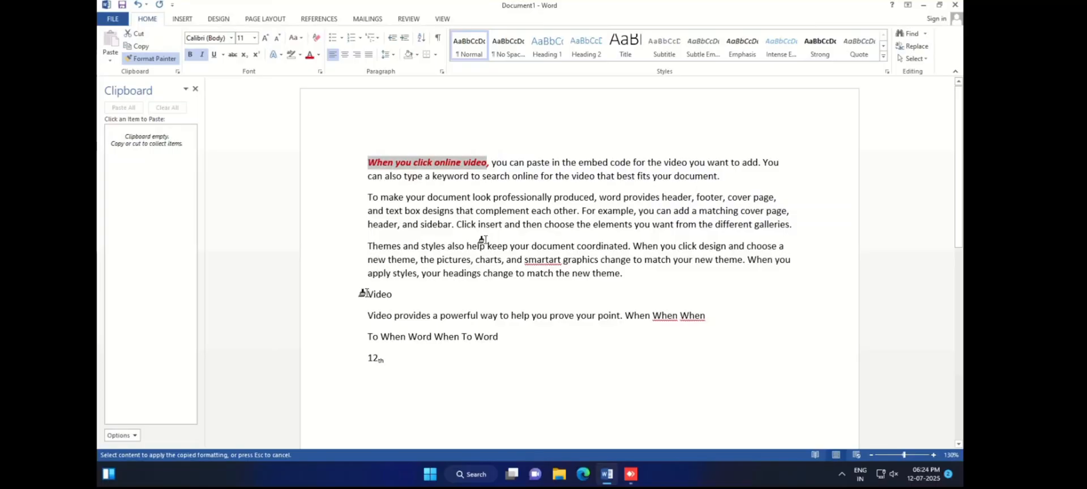
left_click_drag(363, 293, 395, 296)
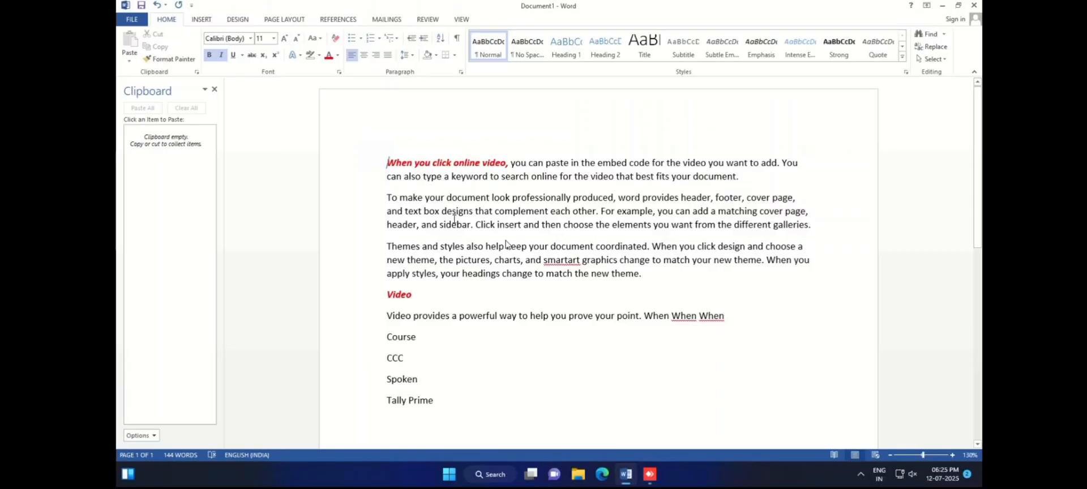
Give the CCC, Spoken and Tally Prime lines arrow bullets and shift the bullets to the left margin.
scroll(505, 239, "down", 3)
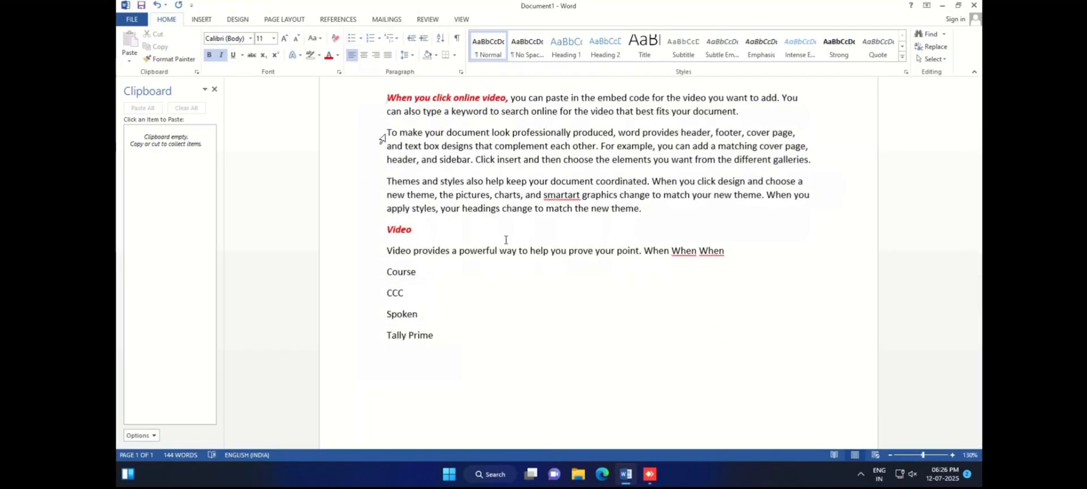
left_click_drag(447, 341, 387, 290)
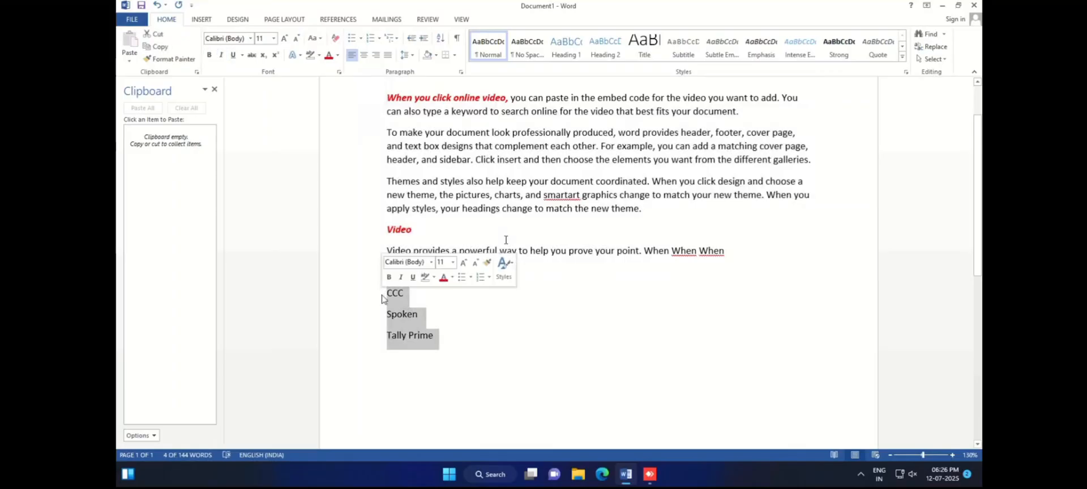
left_click(361, 38)
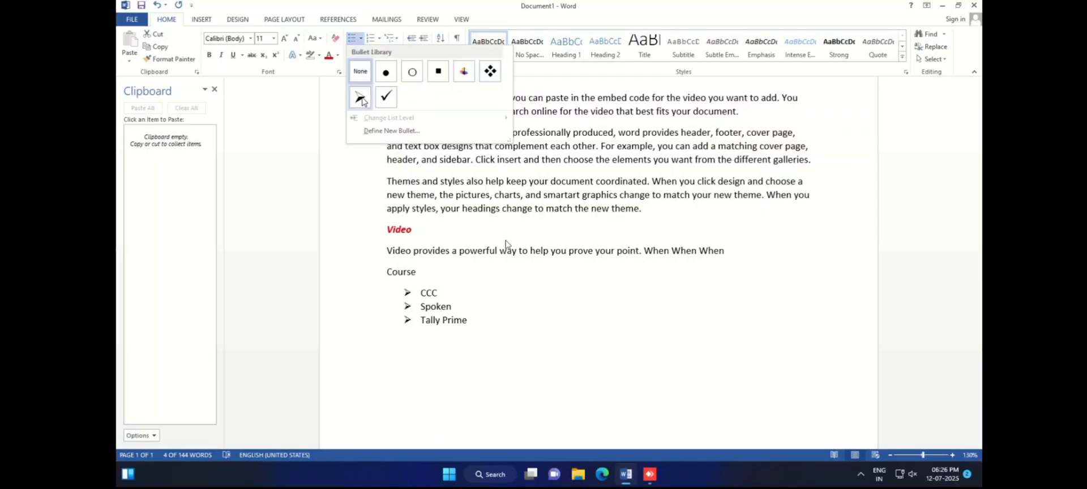
left_click(360, 99)
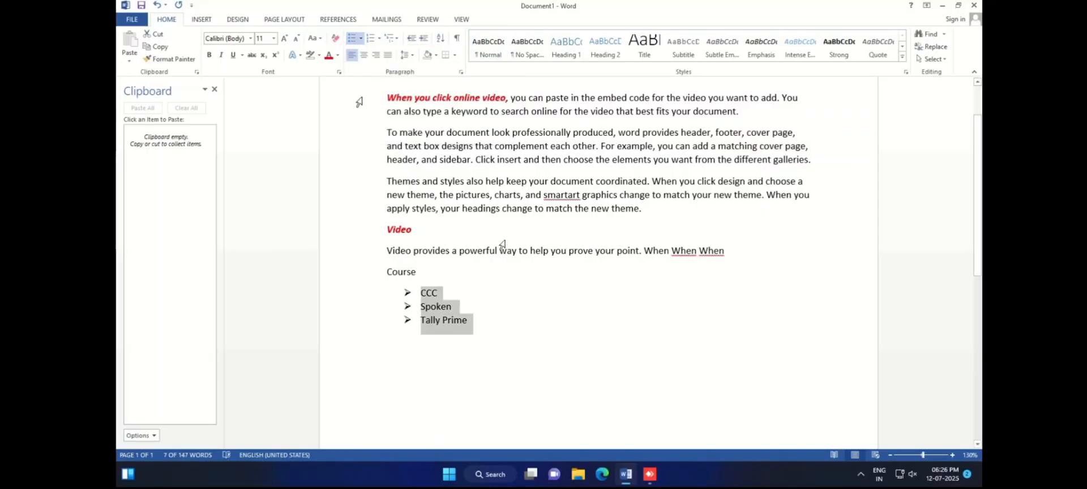
left_click(408, 292)
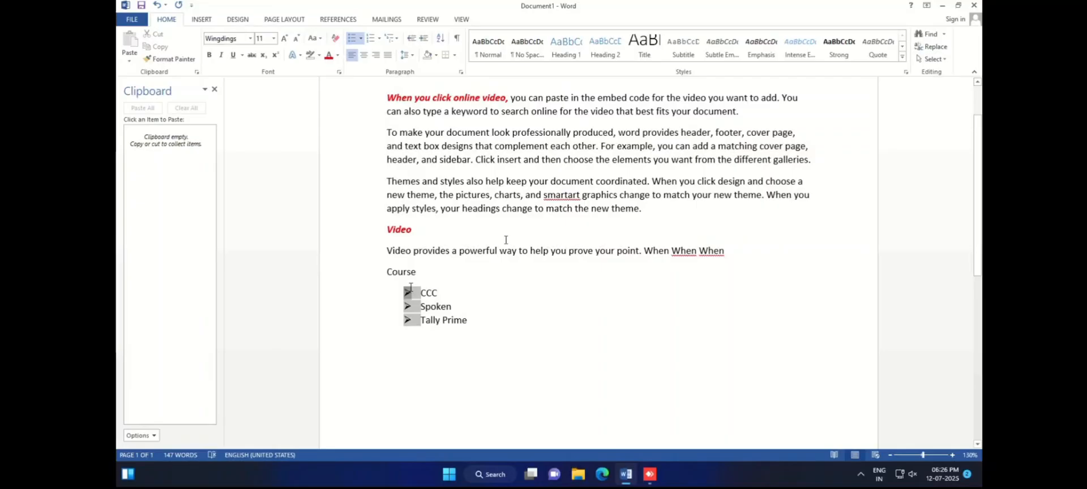
left_click_drag(411, 289, 394, 288)
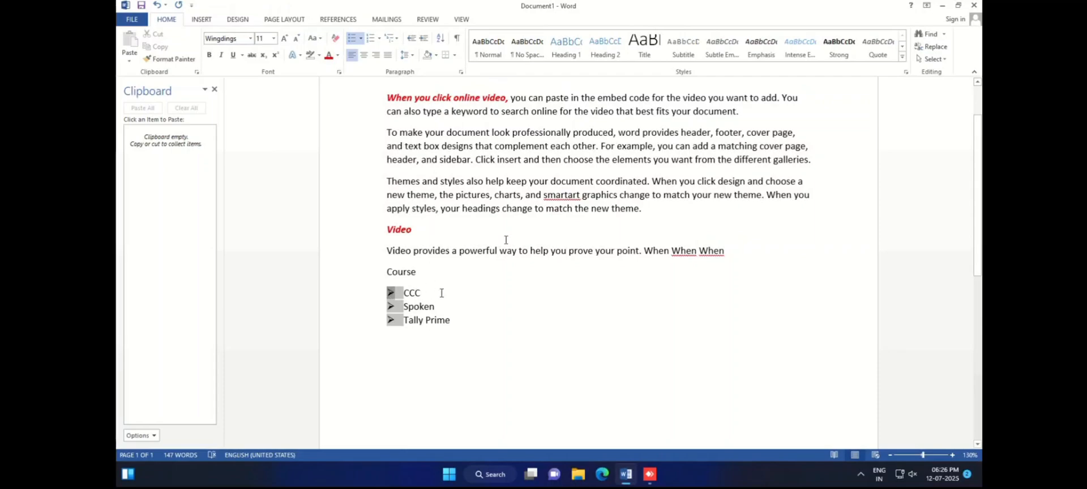
Change the CCC, Spoken and Tally Prime list to 1., 2., 3. numbering.
left_click_drag(453, 321, 403, 293)
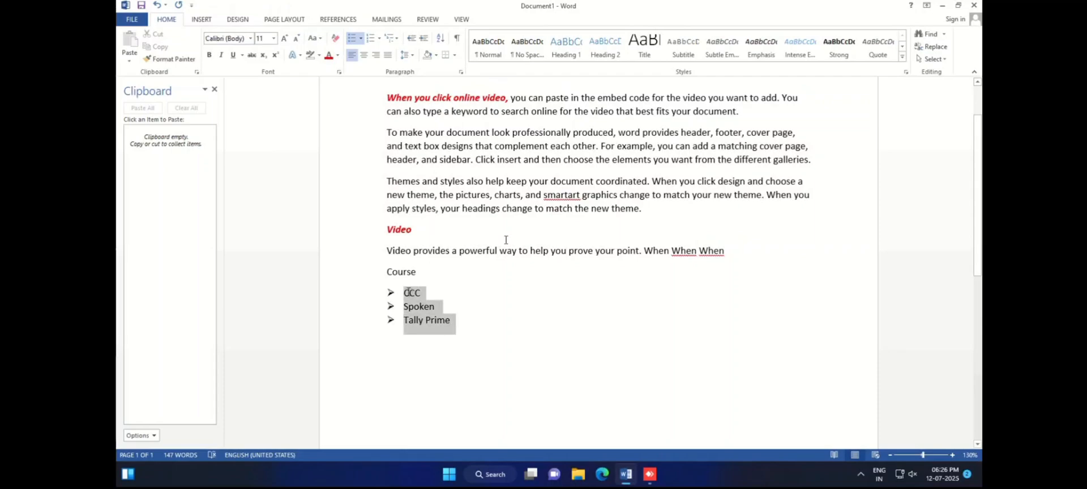
left_click(379, 40)
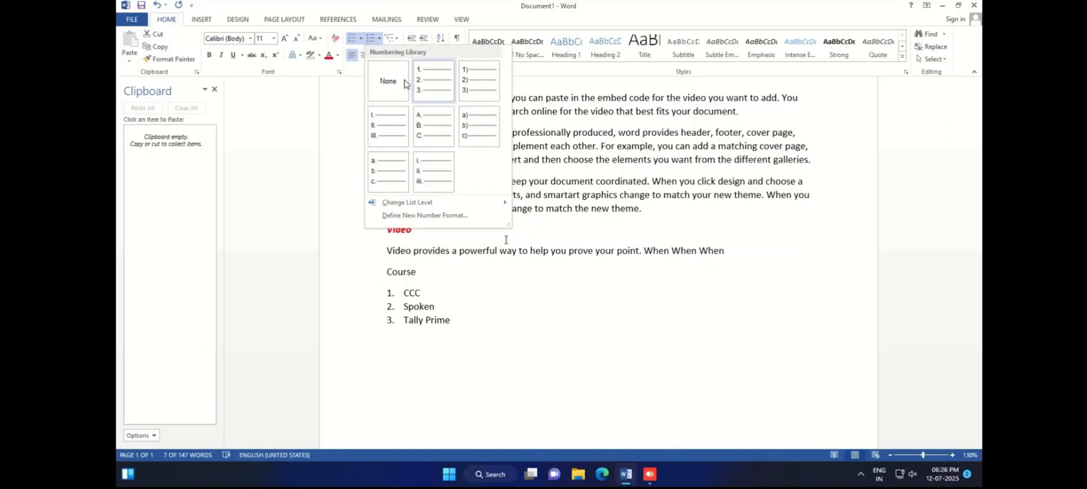
left_click(425, 87)
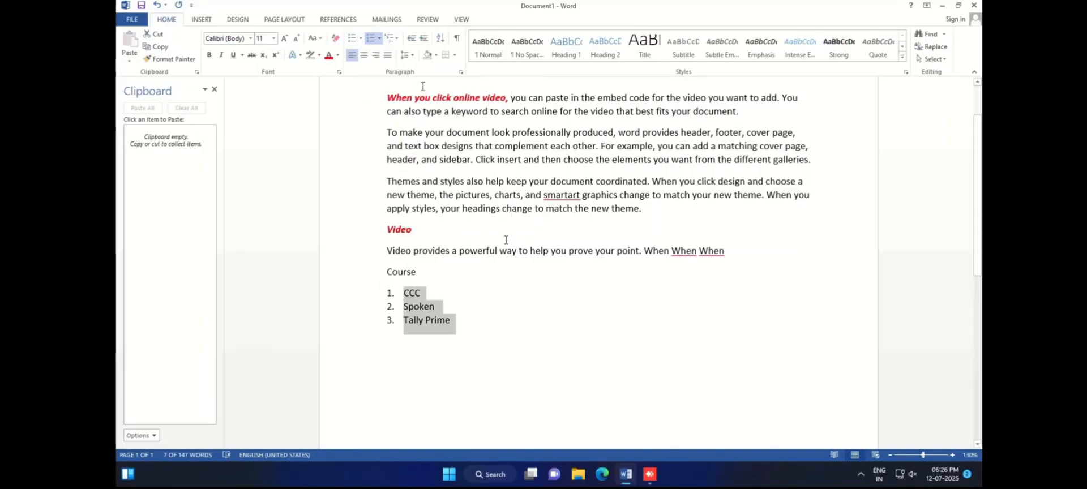
Remove the numbering from the CCC, Spoken and Tally Prime lines by choosing None.
left_click_drag(465, 327, 404, 290)
left_click(380, 38)
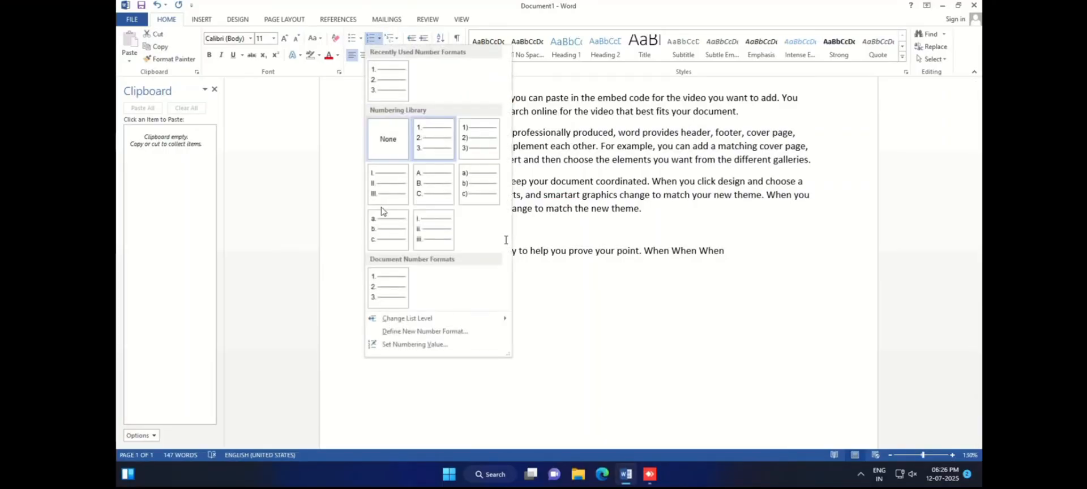
left_click(388, 138)
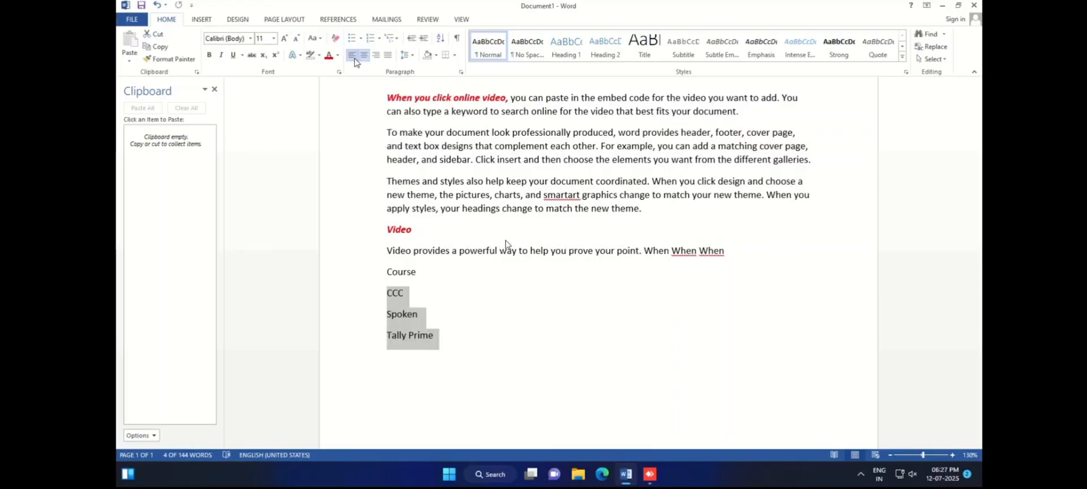
Center the CCC, Spoken and Tally Prime lines and change their alignment to right.
key("ctrl+e")
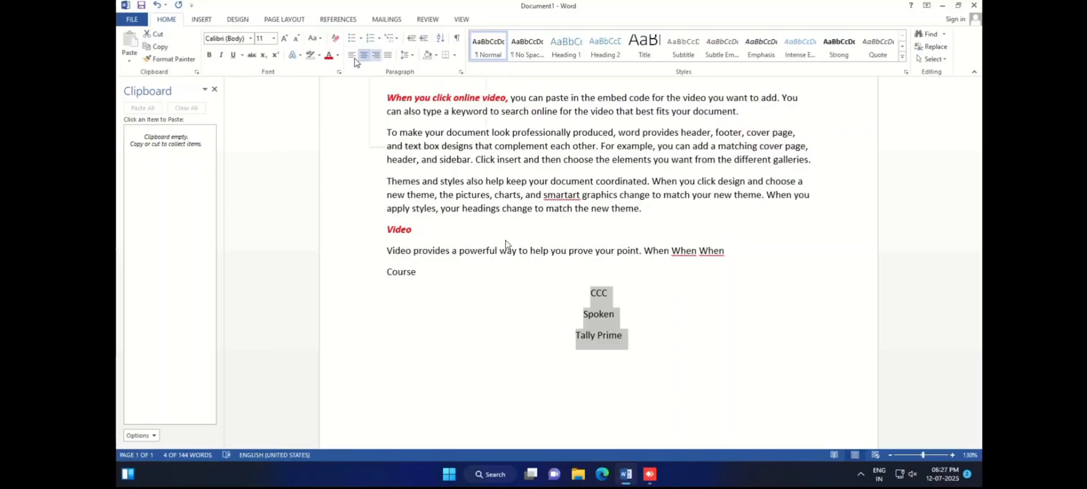
key("ctrl+r")
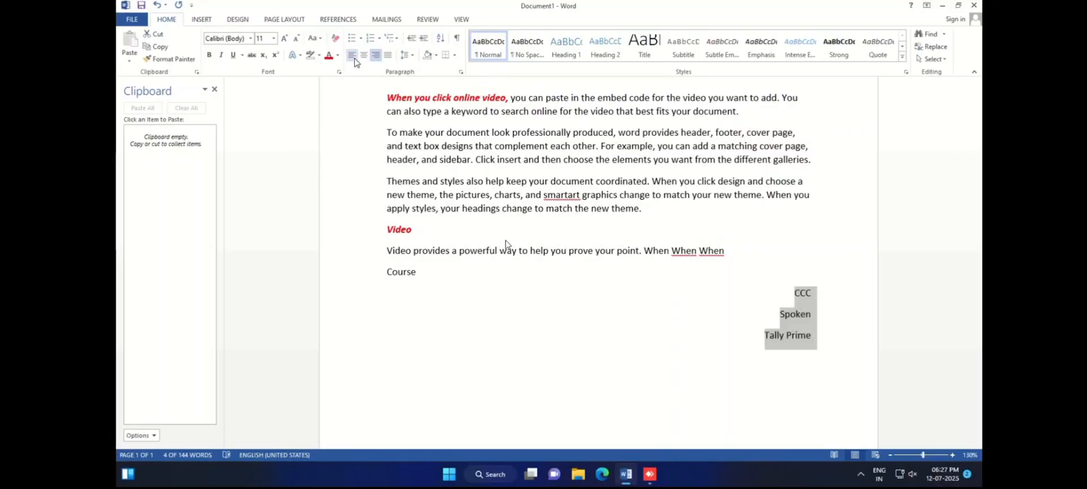
Justify the first three paragraphs of the document.
key("ctrl+Home")
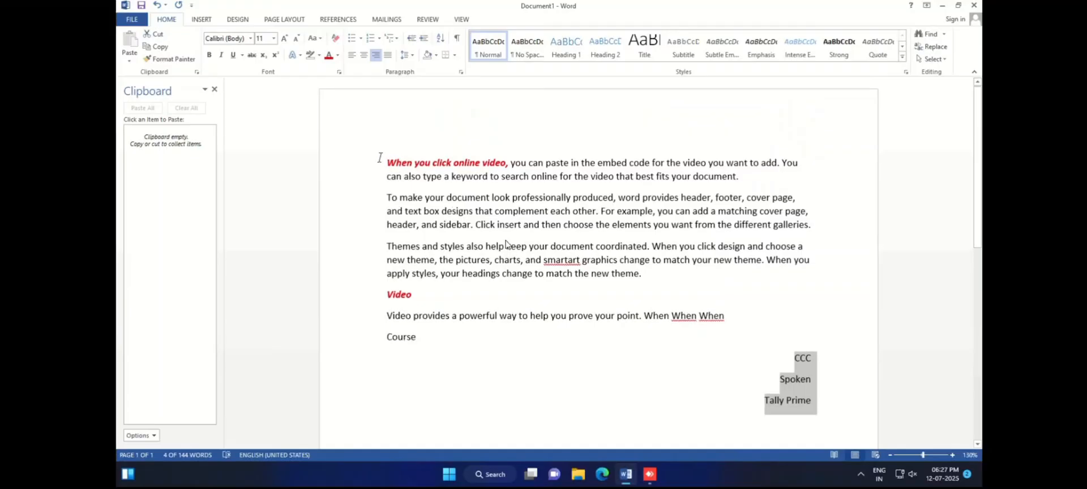
key("ctrl+shift+Down")
key("ctrl+shift+Down")
key("ctrl+shift+Down")
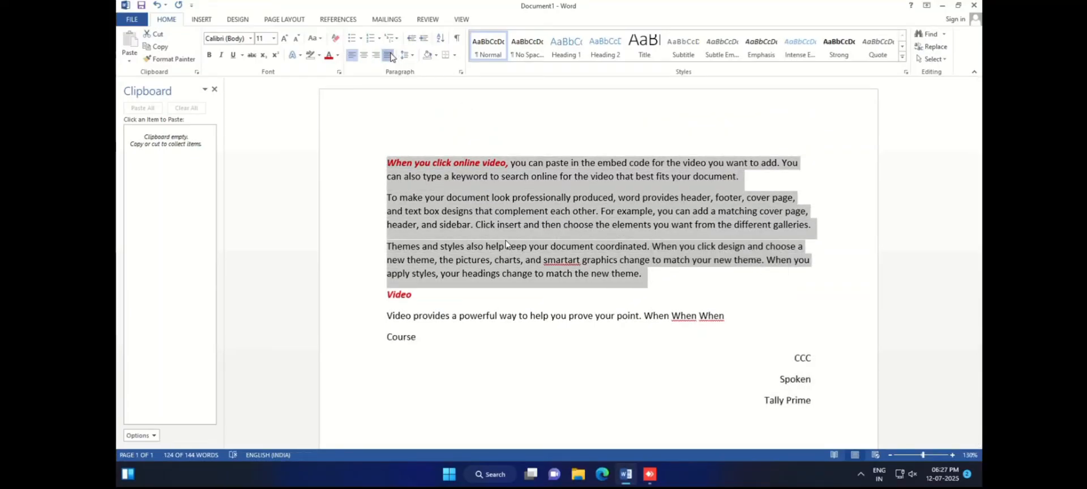
left_click(388, 55)
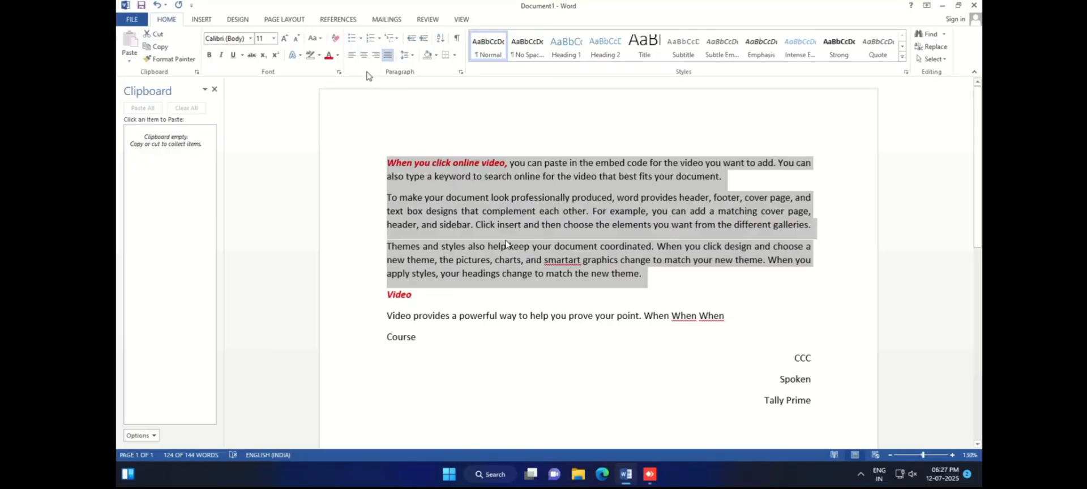
Insert the heading "Application" on its own line above the first paragraph.
left_click(388, 164)
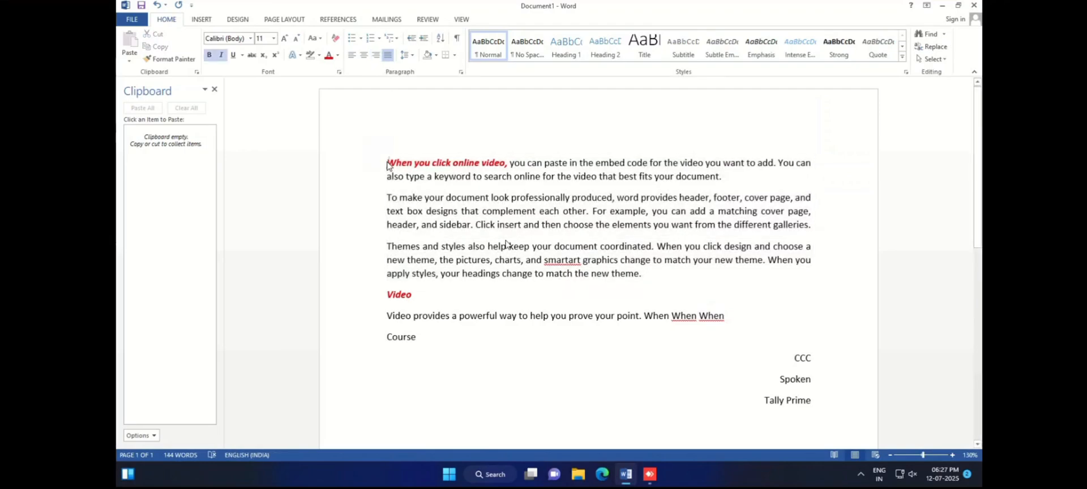
type("Spplication")
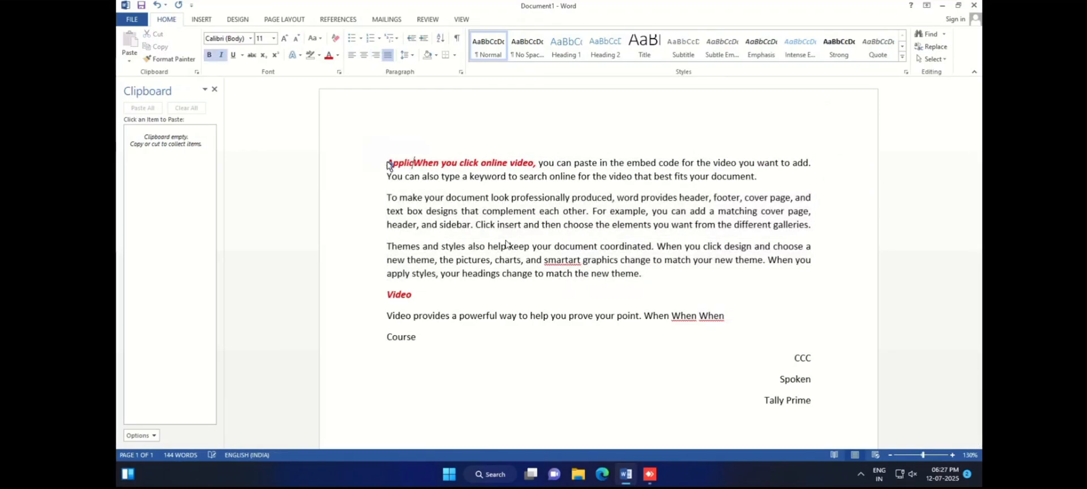
key("Return")
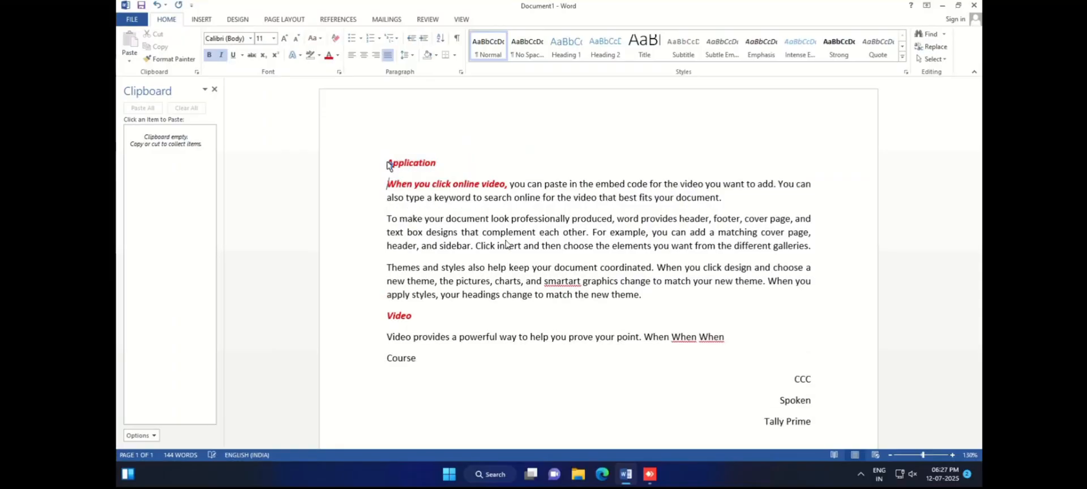
Try center and right alignment on the "Application" heading and return it to left alignment.
left_click(389, 166)
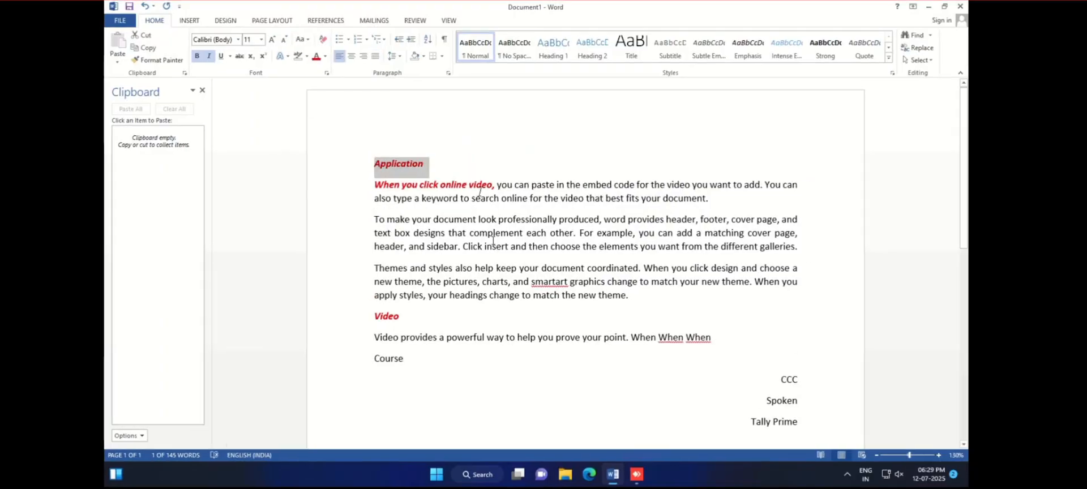
left_click(352, 56)
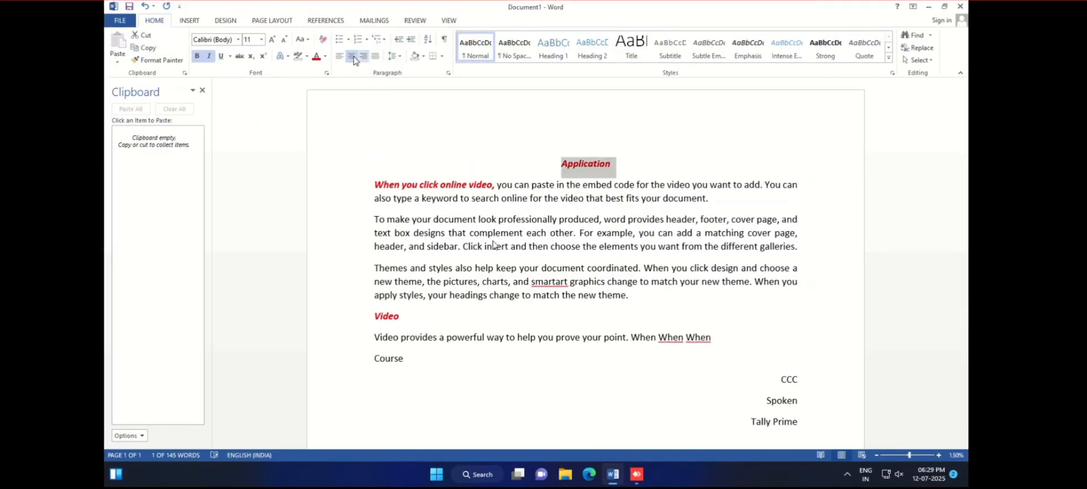
key("ctrl+r")
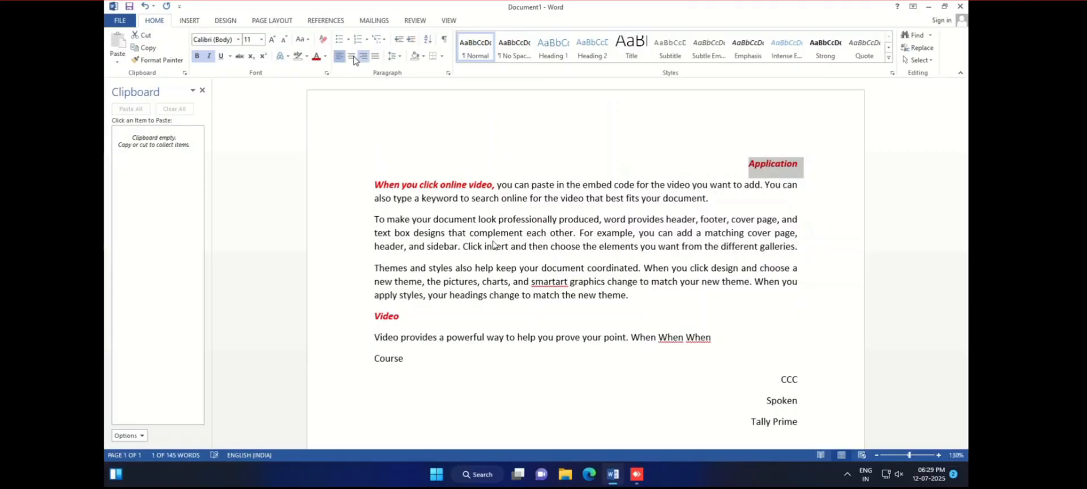
key("ctrl+l")
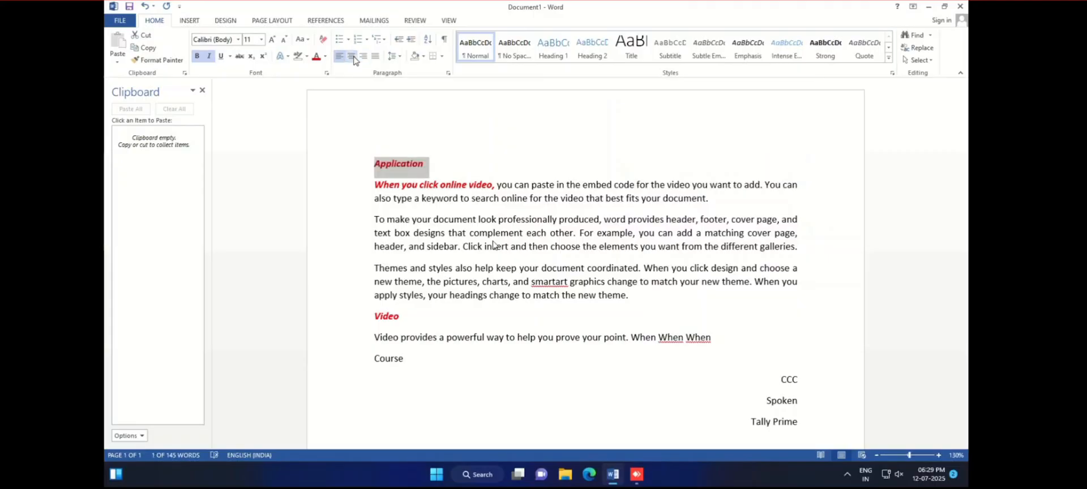
Center the "Application" heading above the first paragraph.
left_click(427, 166)
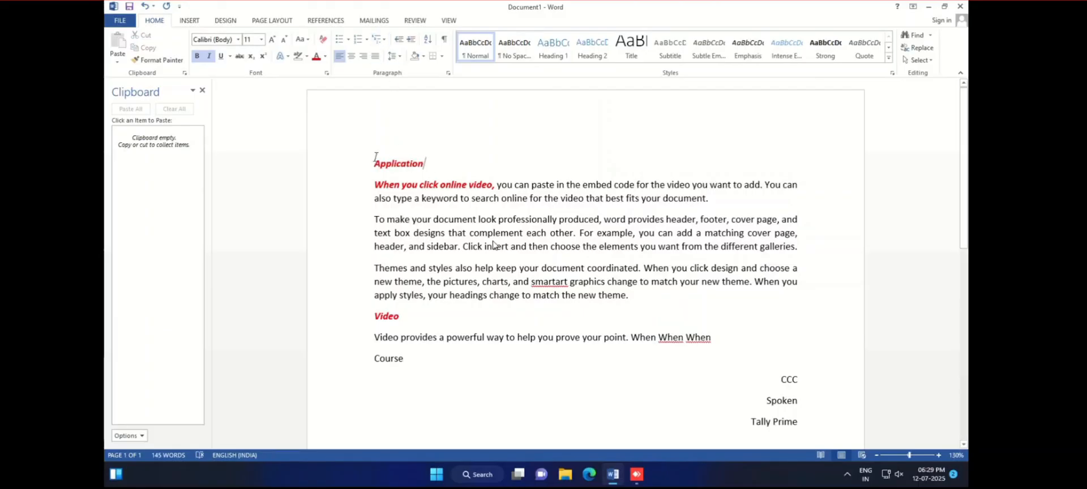
double_click(425, 164)
left_click(352, 56)
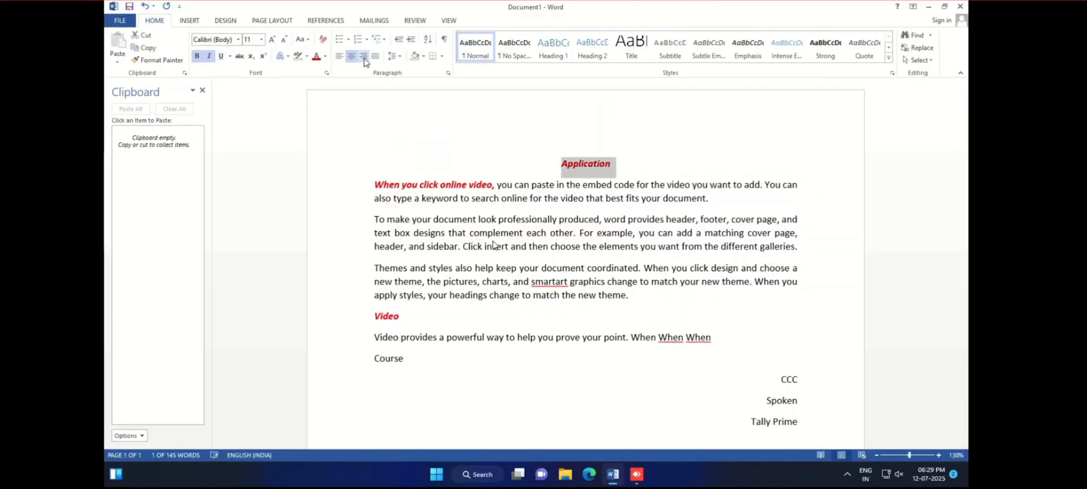
Try right alignment on the "Application" heading and return it to left alignment.
left_click(364, 56)
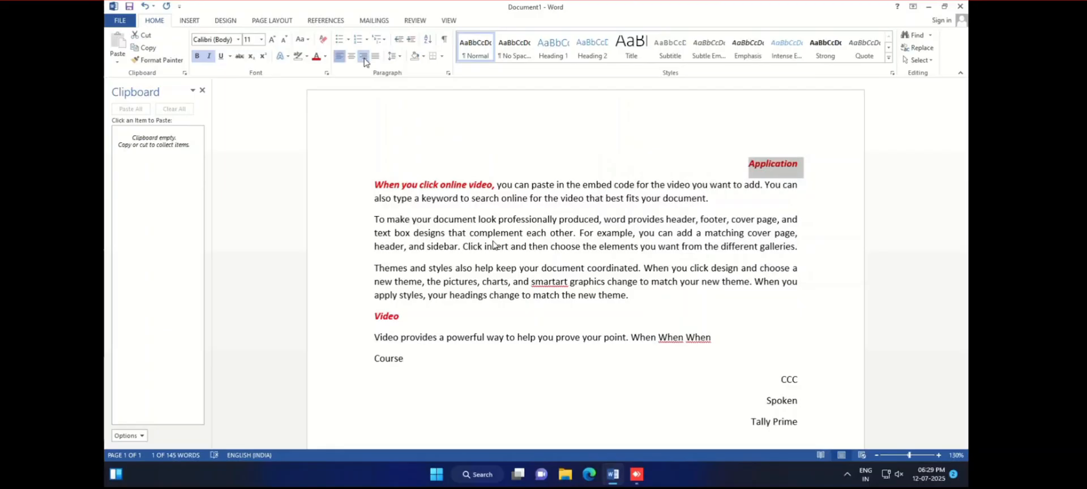
left_click(340, 56)
left_click(443, 167)
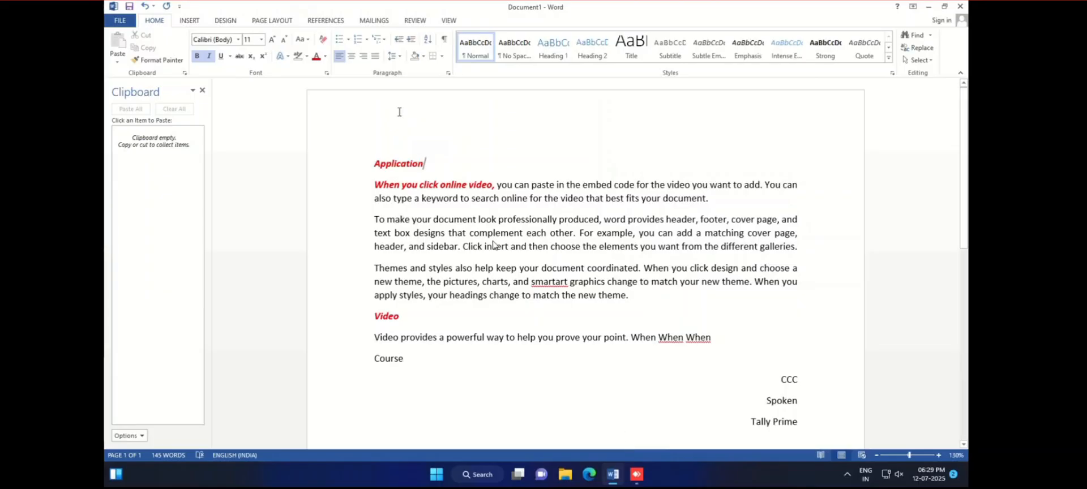
left_click(418, 165)
Left-align the "CCC", "Spoken" and "Tally Prime" lines.
left_click_drag(781, 378, 793, 422)
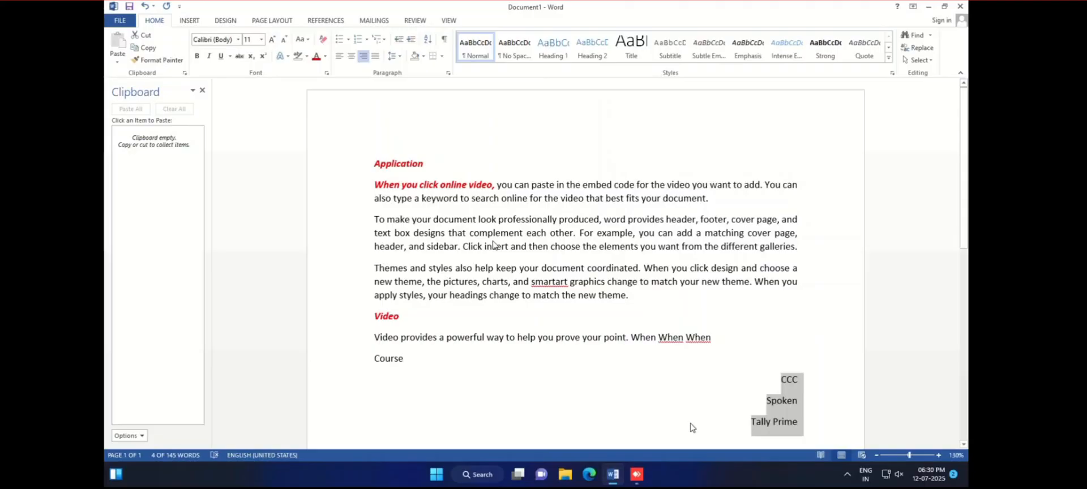
left_click(339, 58)
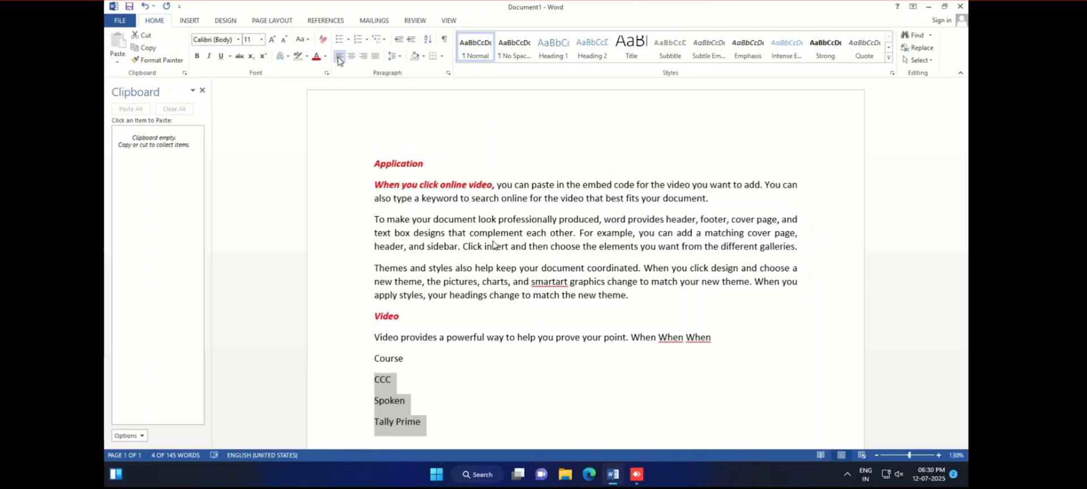
Increase the indent of the "CCC", "Spoken" and "Tally Prime" lines repeatedly until they reach the right margin.
left_click(410, 45)
left_click(410, 45)
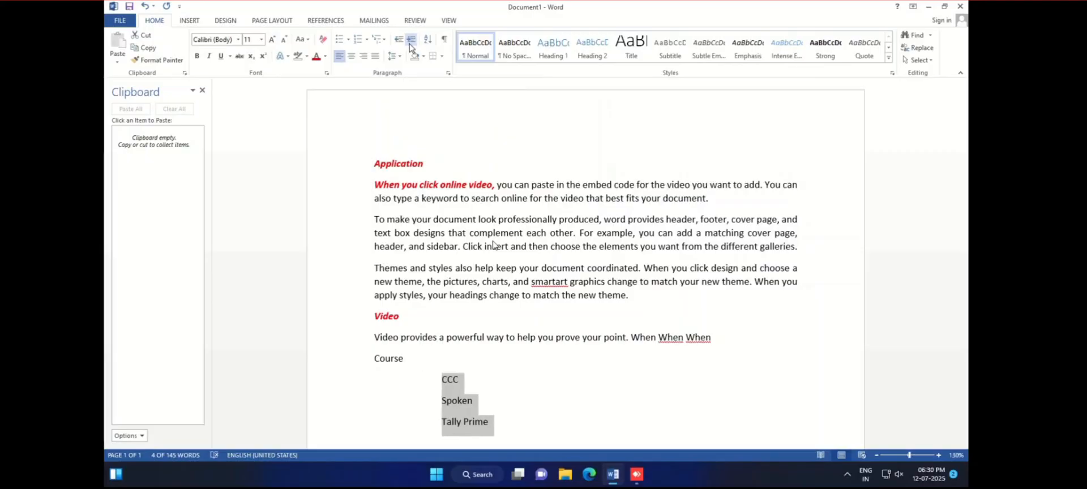
left_click(410, 46)
left_click(410, 45)
left_click(410, 45)
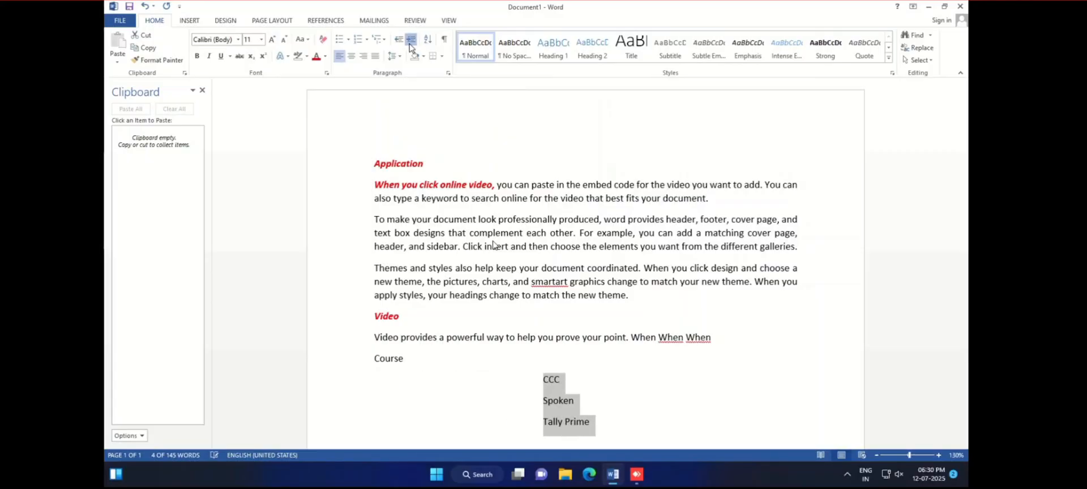
left_click(410, 45)
left_click(410, 45)
left_click(410, 45)
left_click(410, 46)
left_click(410, 45)
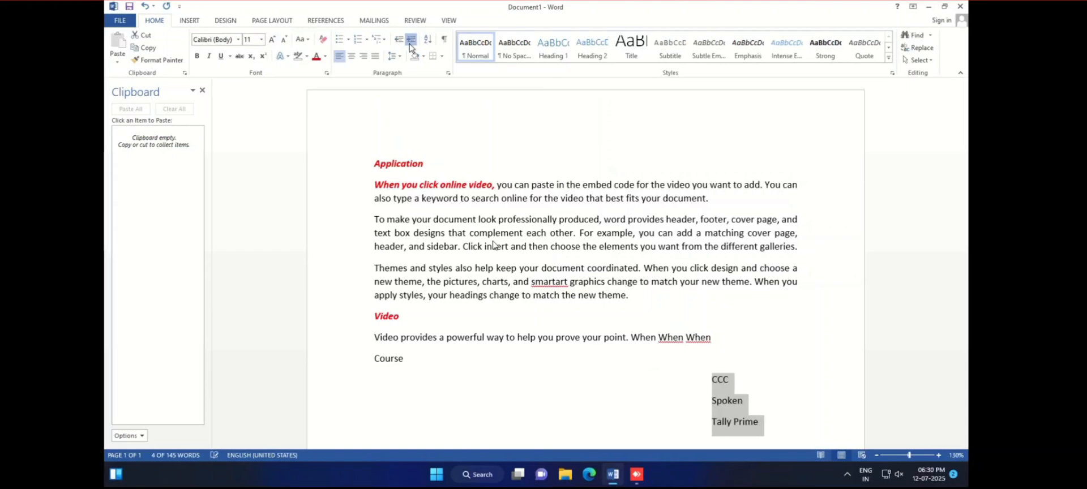
left_click(410, 46)
left_click(410, 45)
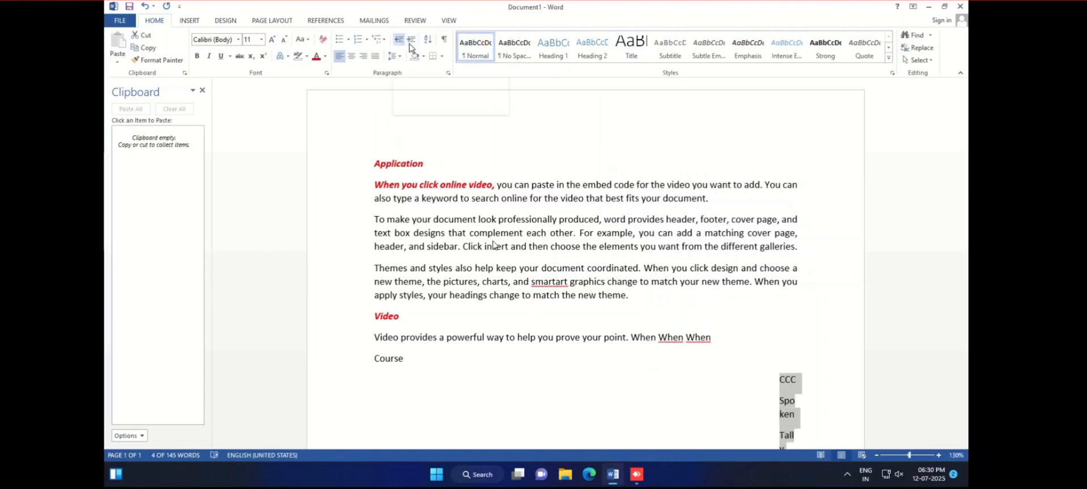
Decrease the indent of the "CCC", "Spoken" and "Tally Prime" lines repeatedly until they are back at the left margin.
left_click(409, 44)
left_click(410, 44)
left_click(410, 44)
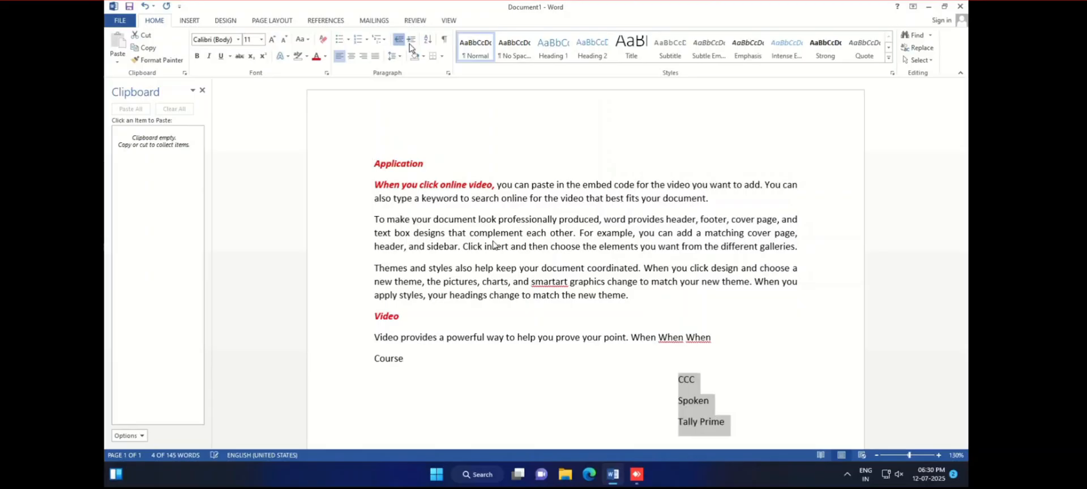
left_click(409, 44)
left_click(409, 44)
left_click(409, 44)
left_click(410, 44)
left_click(409, 44)
left_click(409, 44)
left_click(410, 44)
left_click(409, 44)
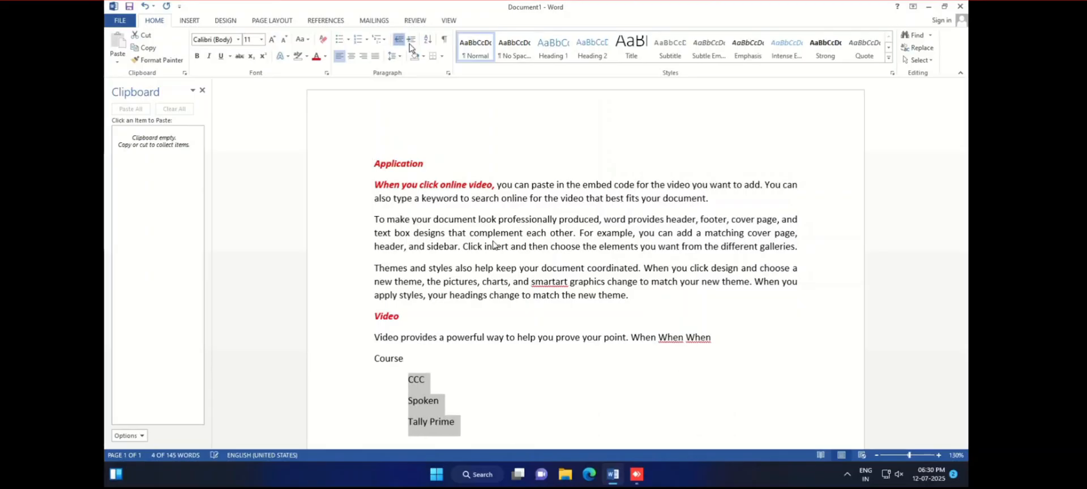
left_click(410, 45)
left_click(410, 44)
left_click(410, 44)
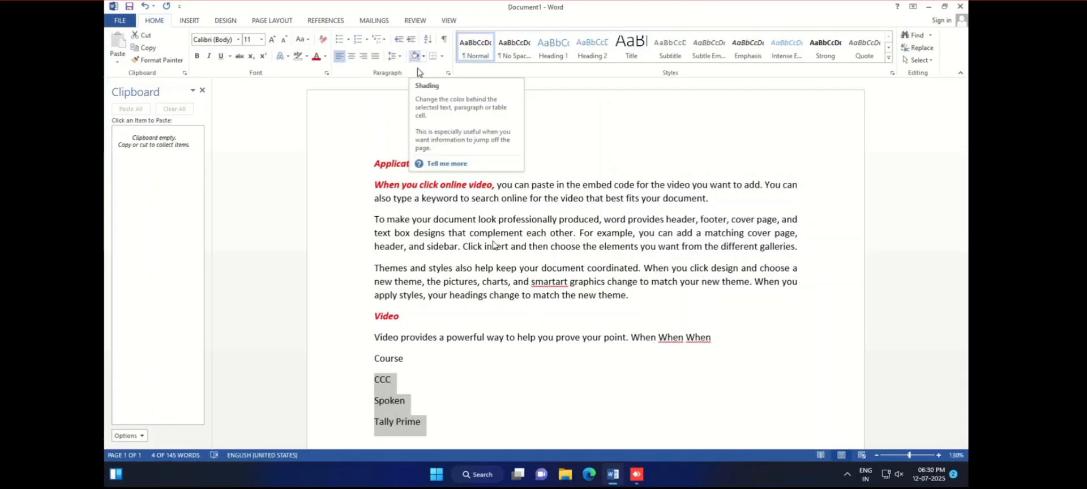
Center the "Application" heading again.
left_click(444, 169)
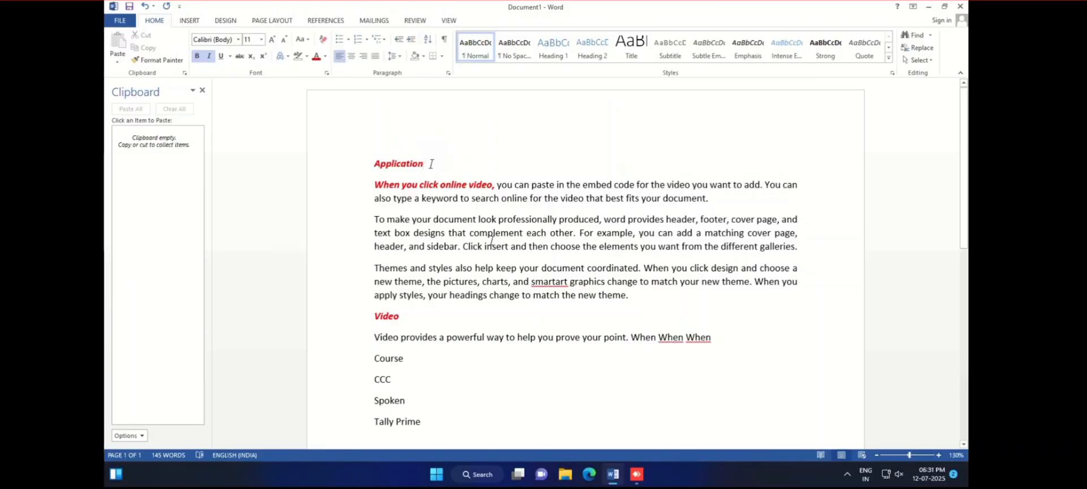
left_click_drag(428, 163, 374, 160)
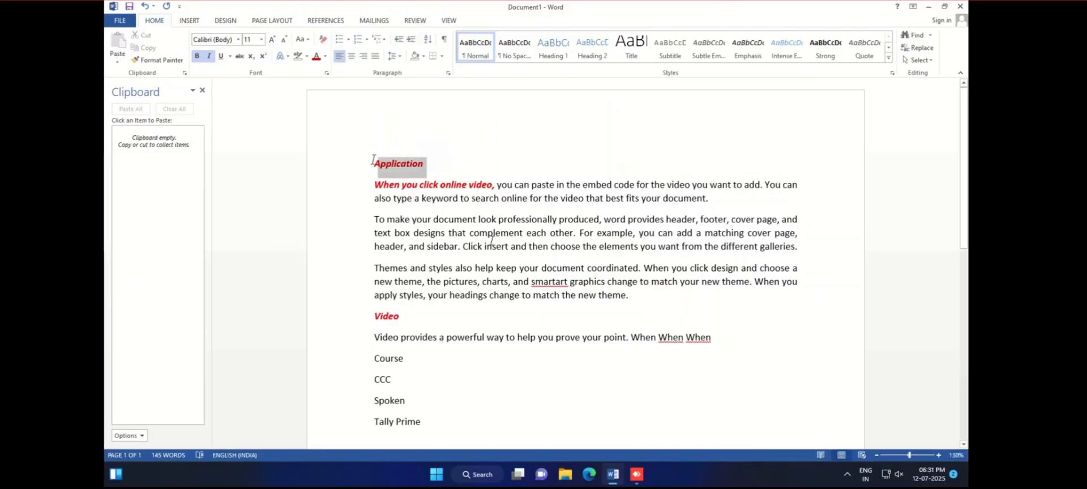
left_click(352, 56)
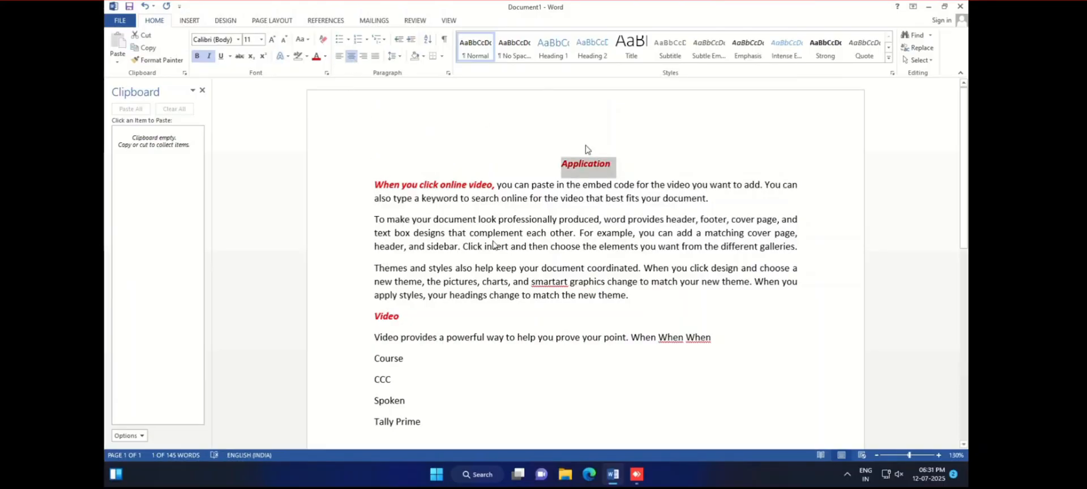
Apply light green paragraph shading behind the "Application" heading.
left_click(619, 167)
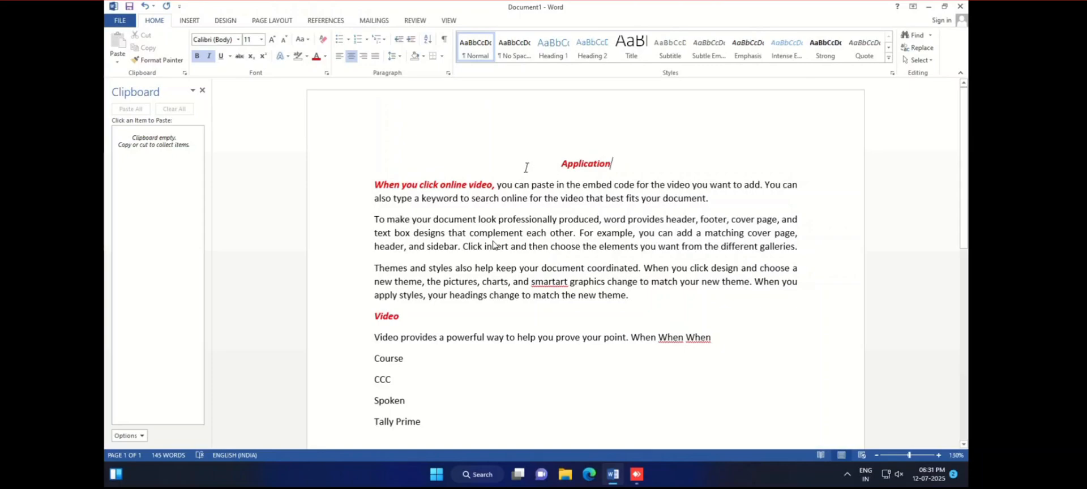
left_click(424, 56)
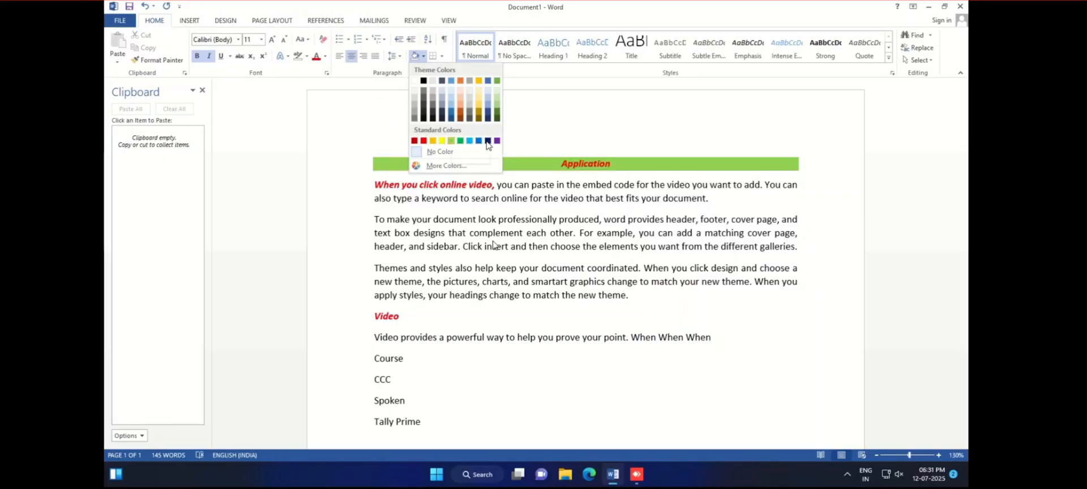
key("Escape")
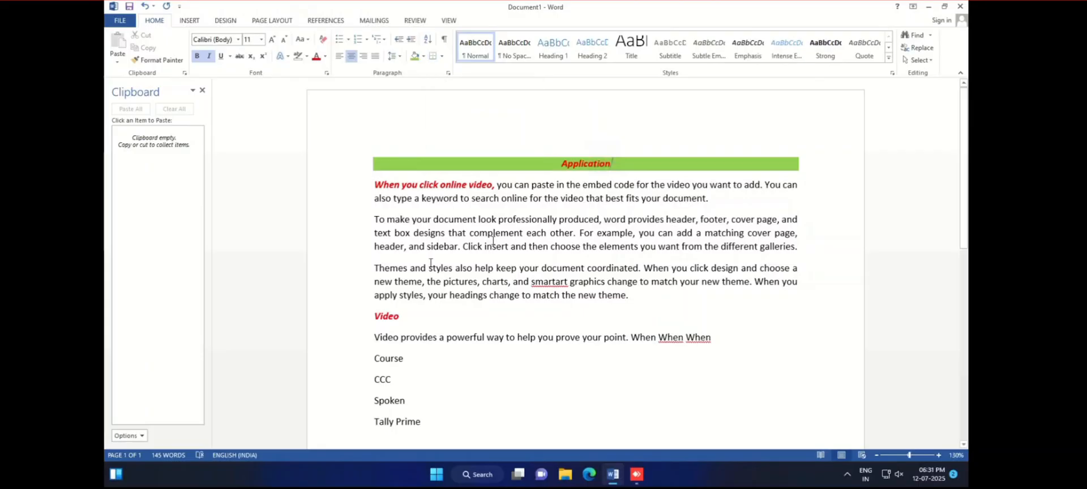
Try border options such as all and outside borders on the three paragraphs below the heading, and set them back to no border.
left_click_drag(374, 185, 651, 299)
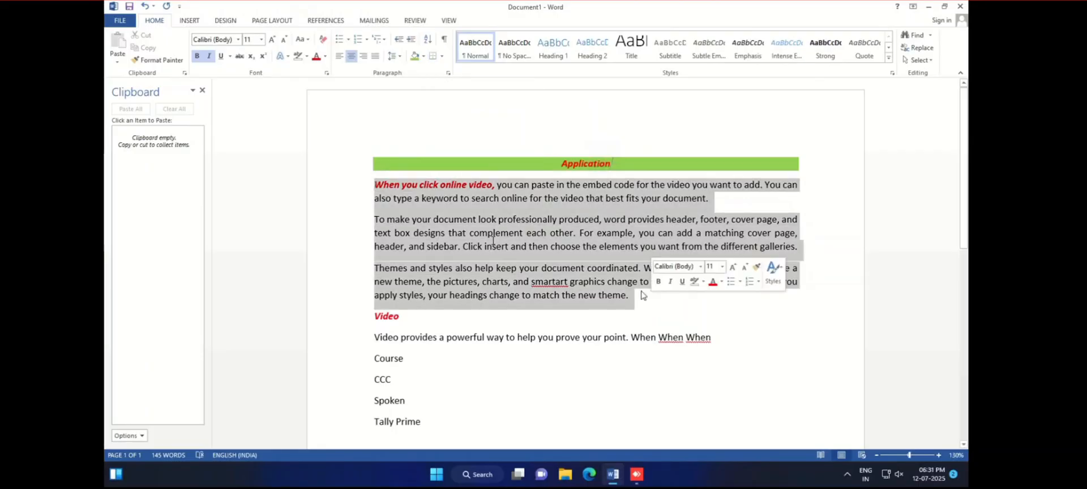
left_click(442, 56)
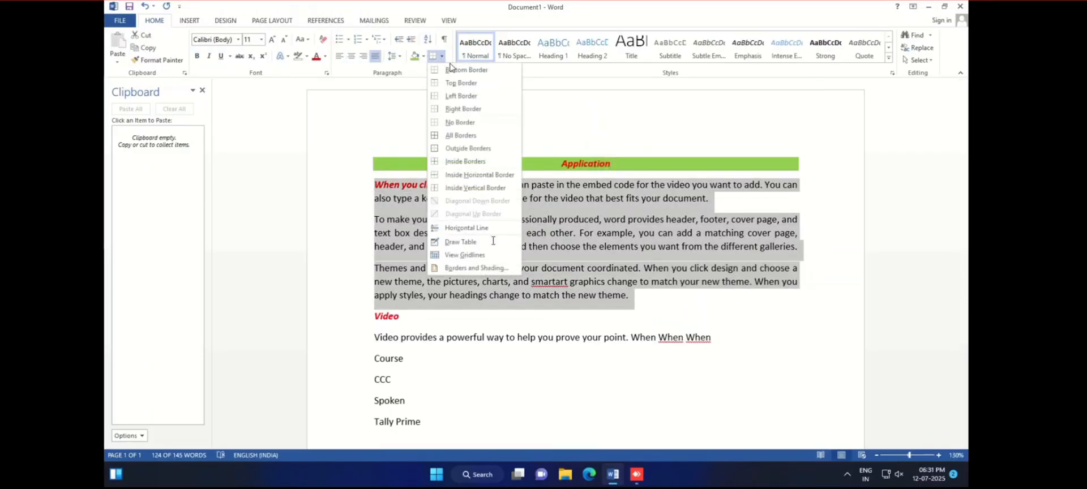
left_click(452, 70)
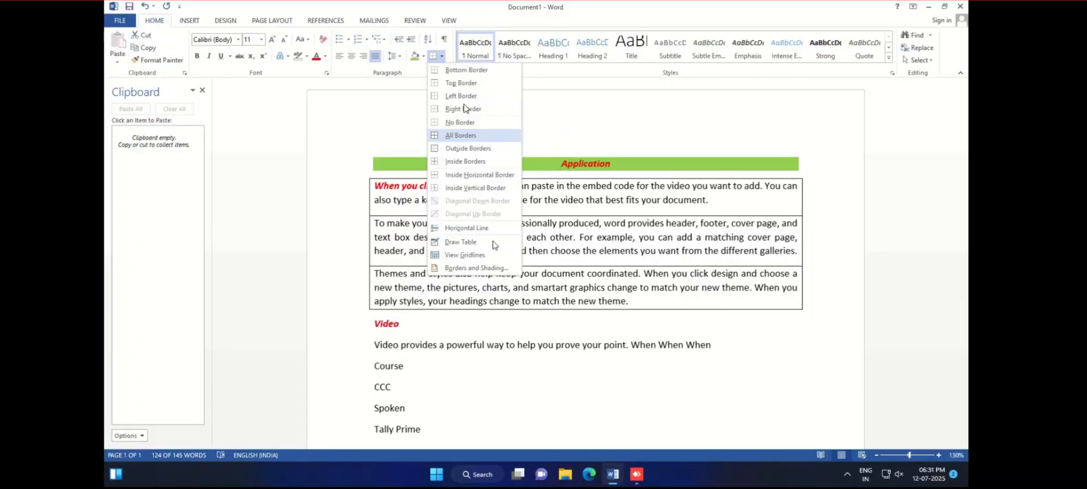
left_click(461, 122)
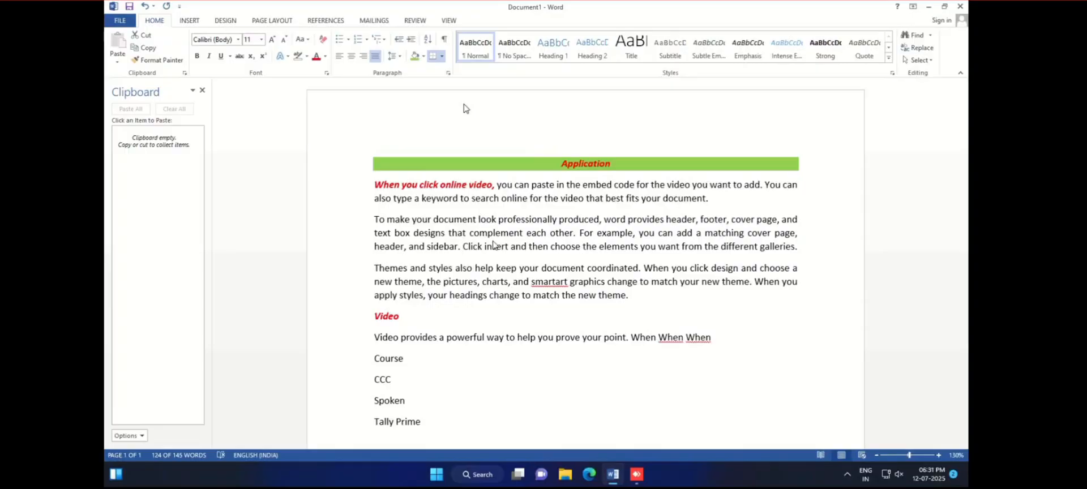
key("ctrl+z")
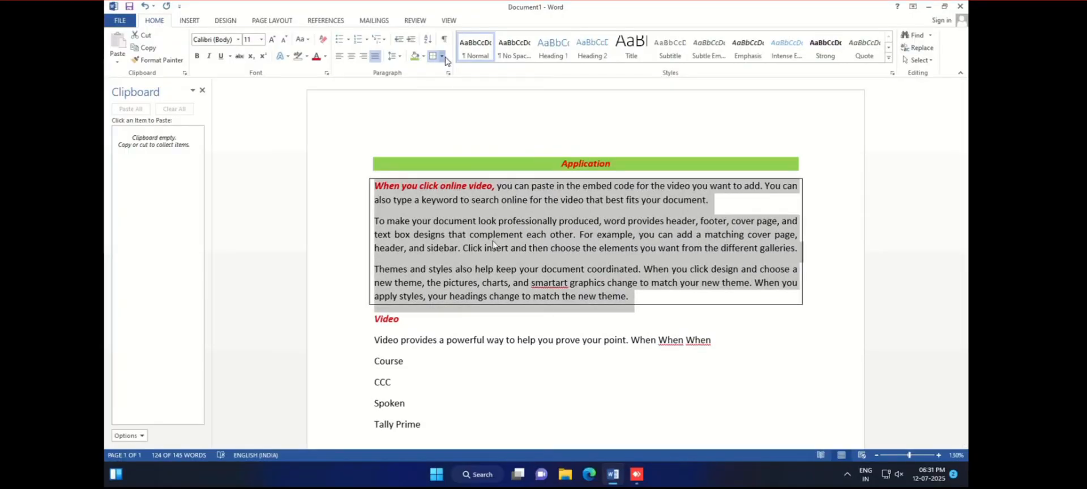
left_click(442, 56)
left_click(477, 124)
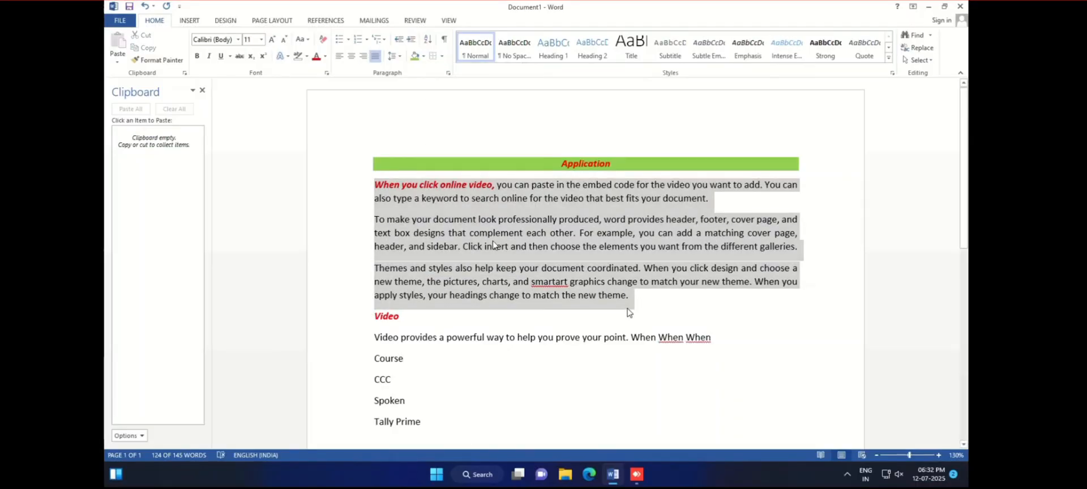
left_click(628, 310)
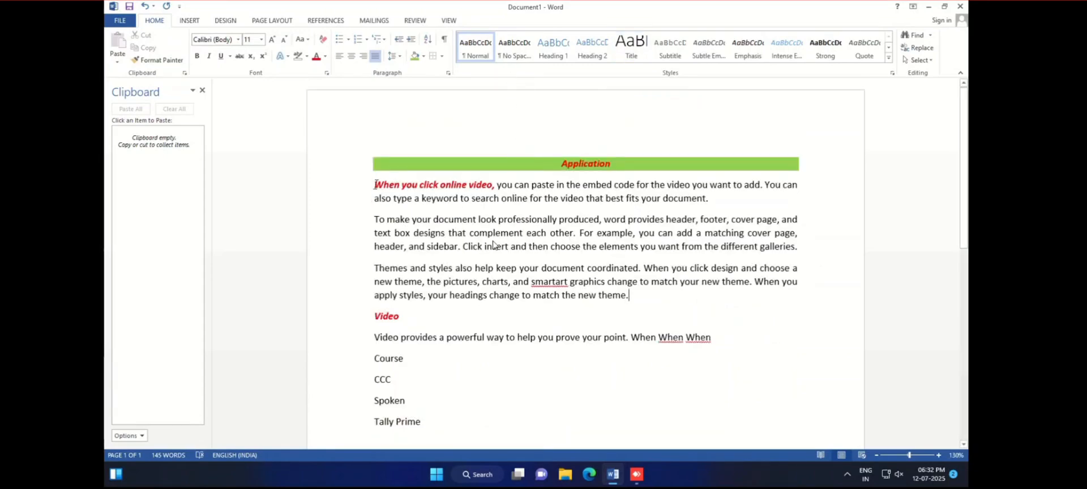
Apply the No Spacing style to the three paragraphs below the "Application" heading.
left_click_drag(374, 185, 639, 308)
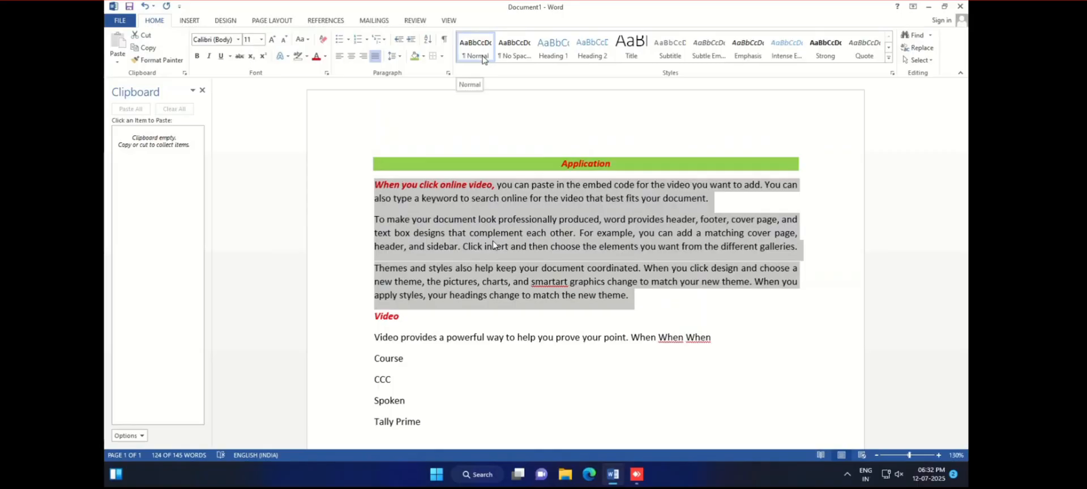
left_click(483, 59)
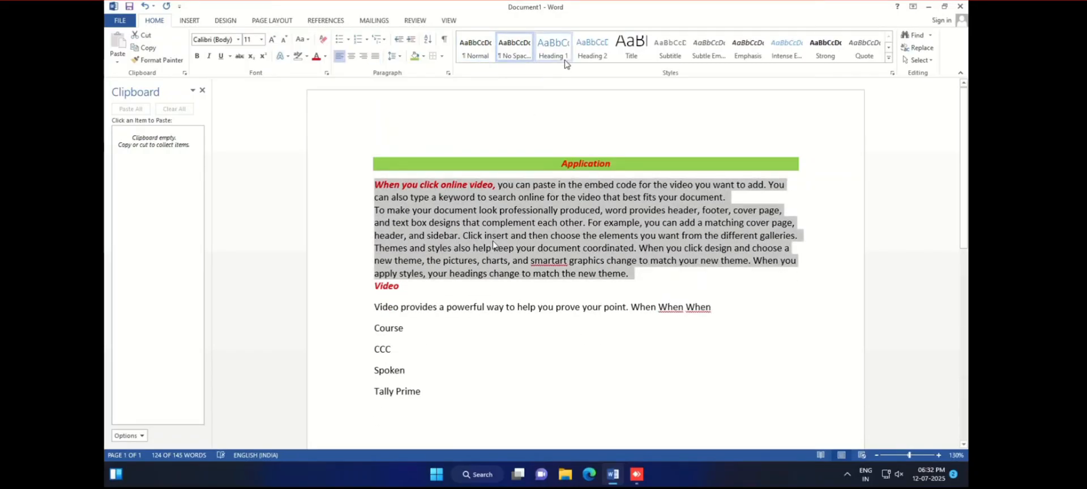
left_click_drag(614, 167, 562, 164)
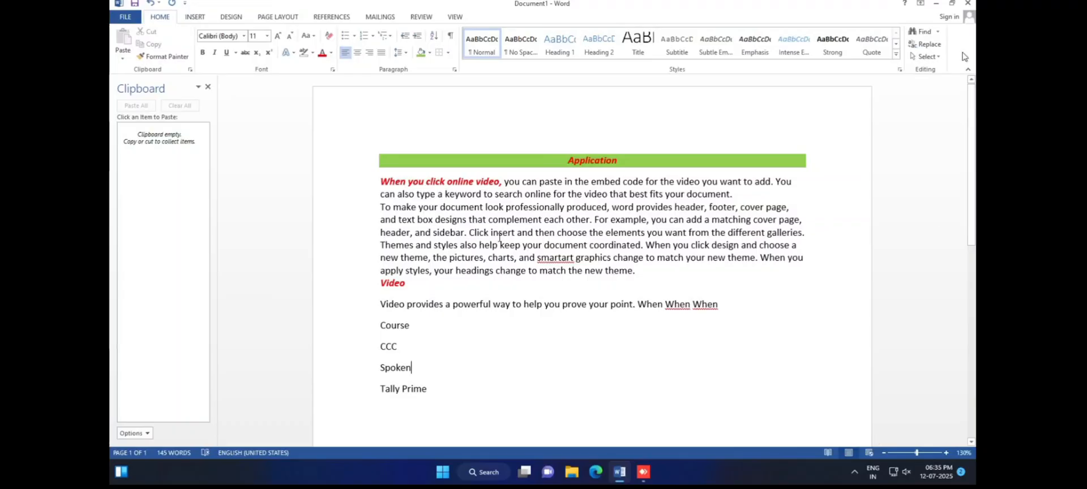
Search the document for "Can" and close the search results.
left_click(927, 33)
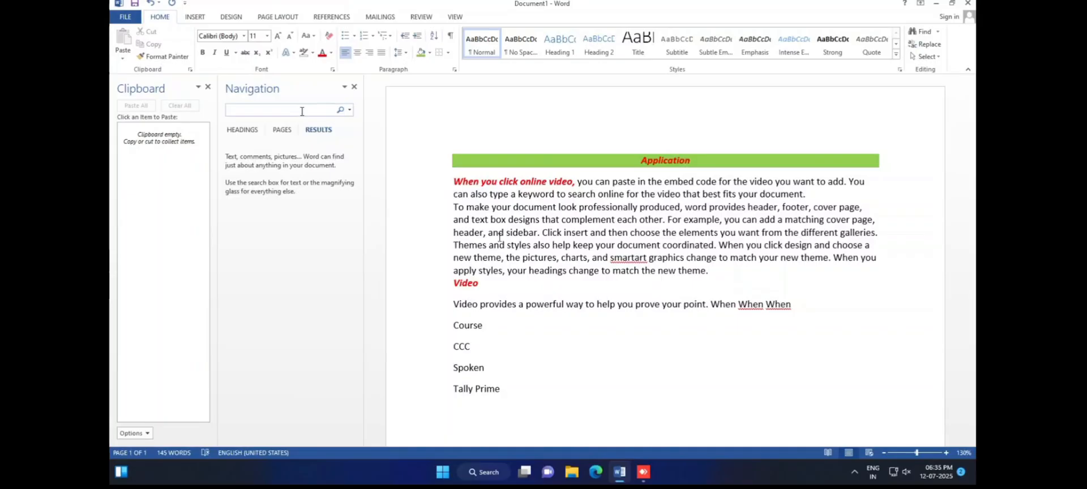
type("Can")
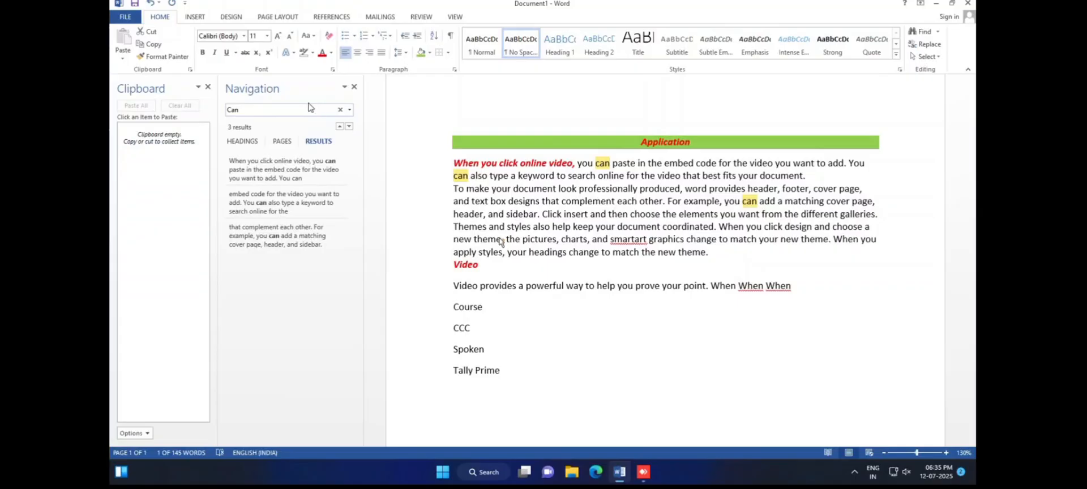
left_click(355, 87)
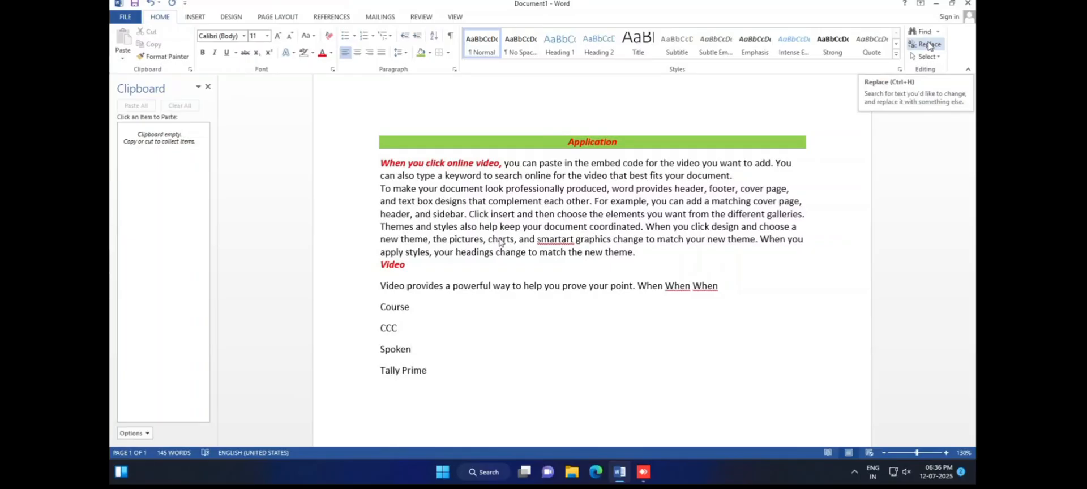
Replace all occurrences of "Can" in the document with "ABC".
left_click(931, 47)
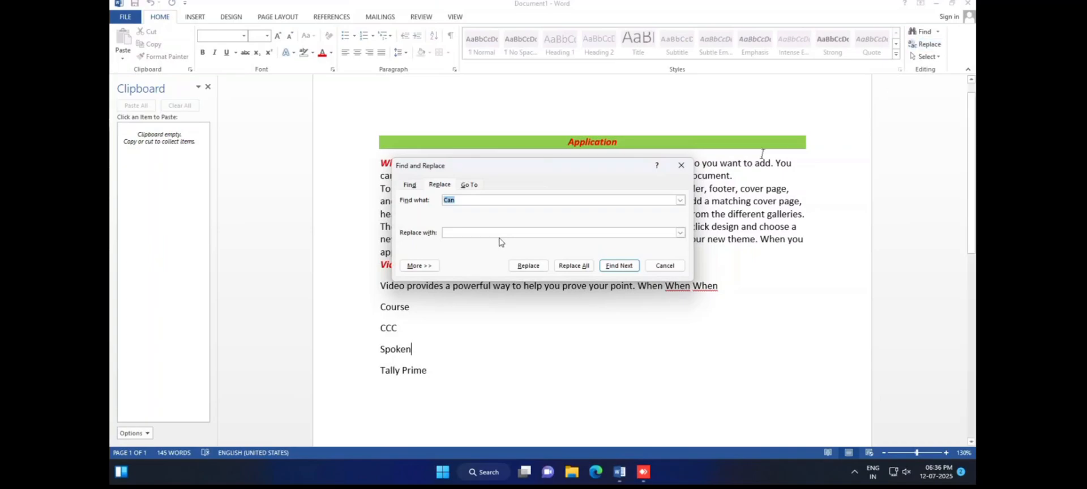
left_click_drag(596, 169, 372, 36)
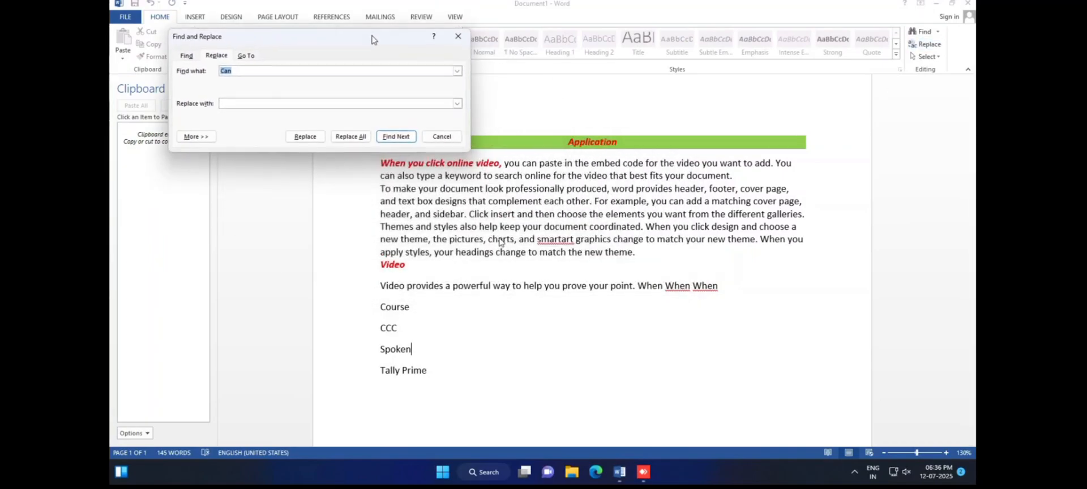
left_click(240, 67)
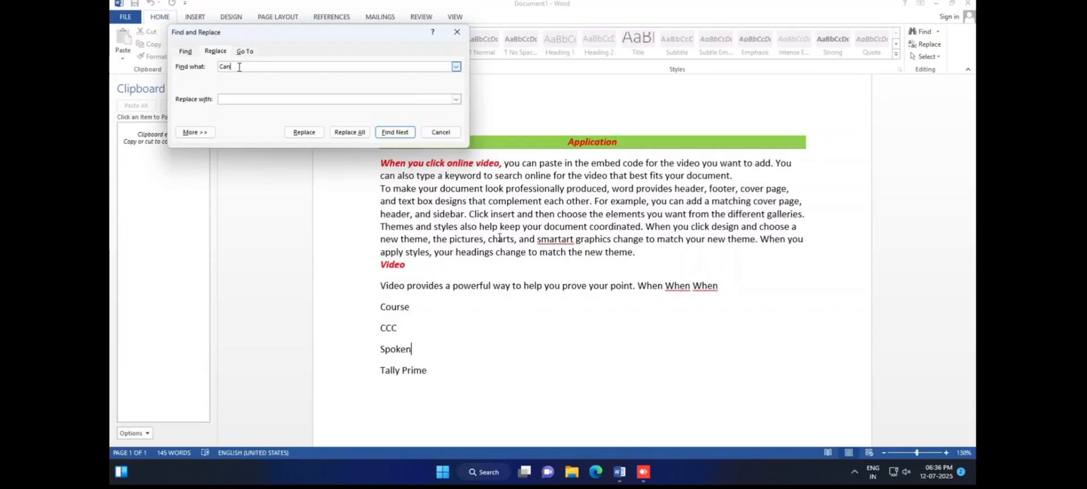
left_click(247, 100)
type("ABC")
left_click(350, 132)
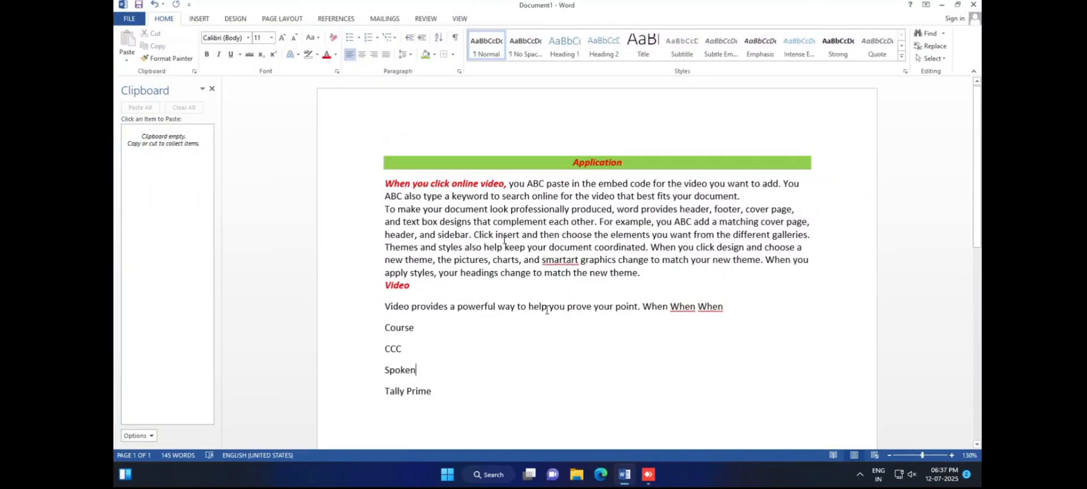
left_click_drag(528, 183, 546, 188)
left_click(545, 187)
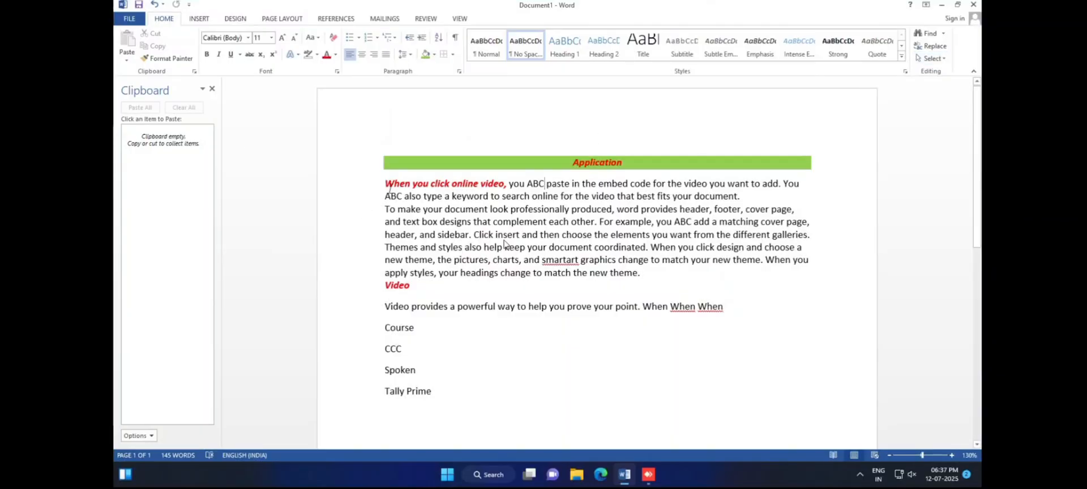
Select the first paragraph below the "Application" heading and deselect it, and use Select All on the whole document and clear that selection.
left_click_drag(384, 183, 741, 198)
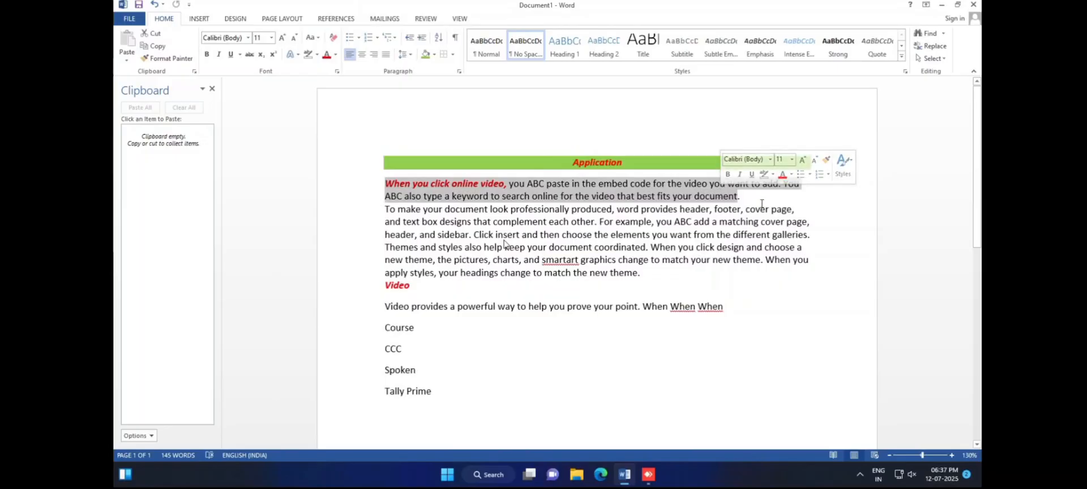
left_click(762, 204)
left_click(932, 58)
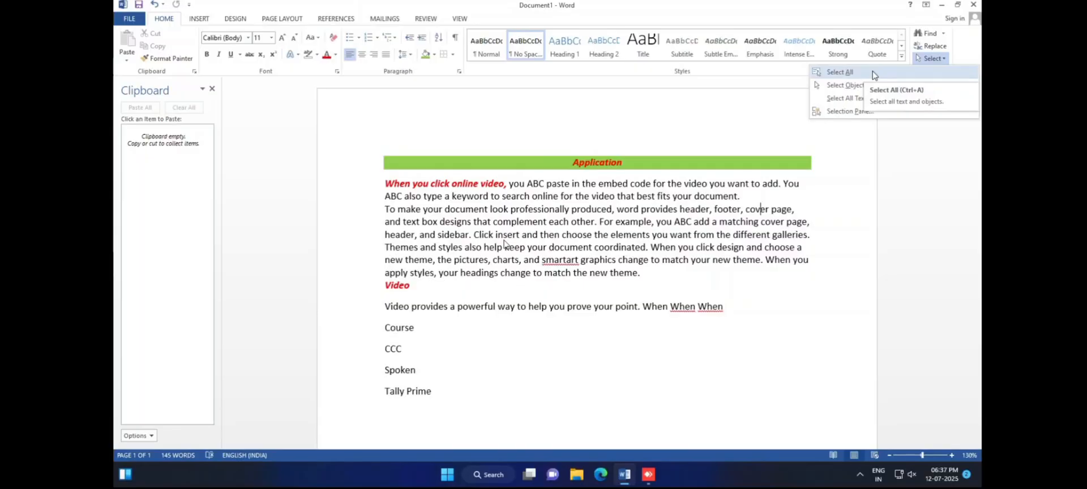
left_click(757, 208)
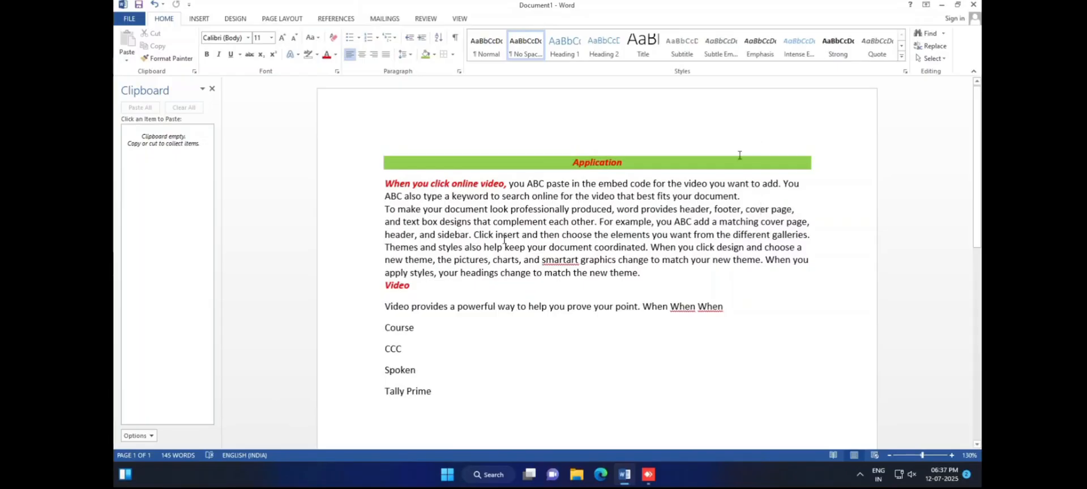
left_click(931, 58)
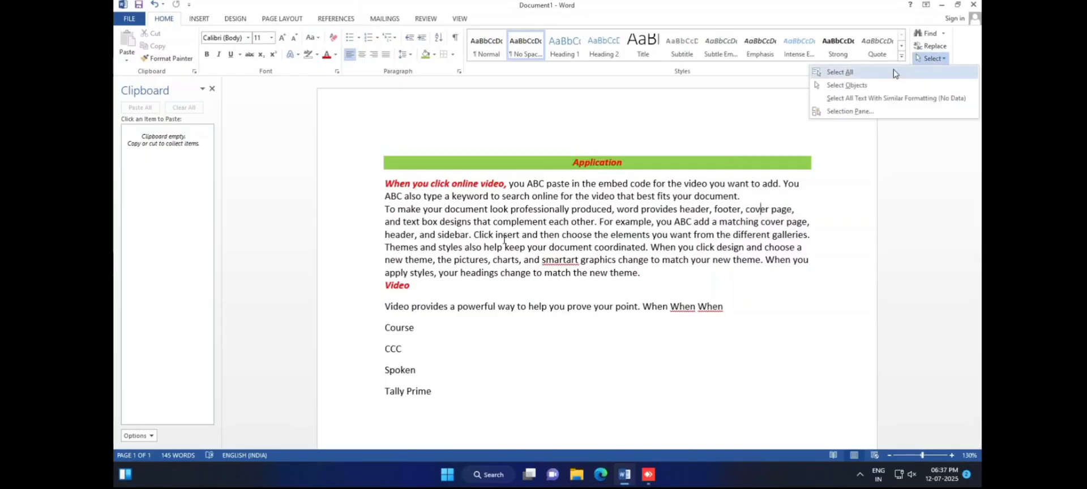
left_click(840, 72)
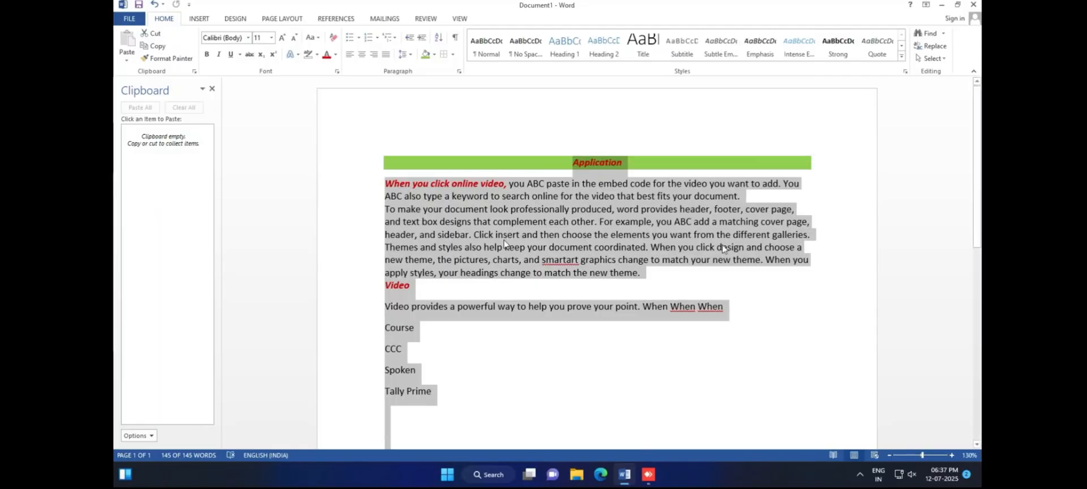
left_click(668, 286)
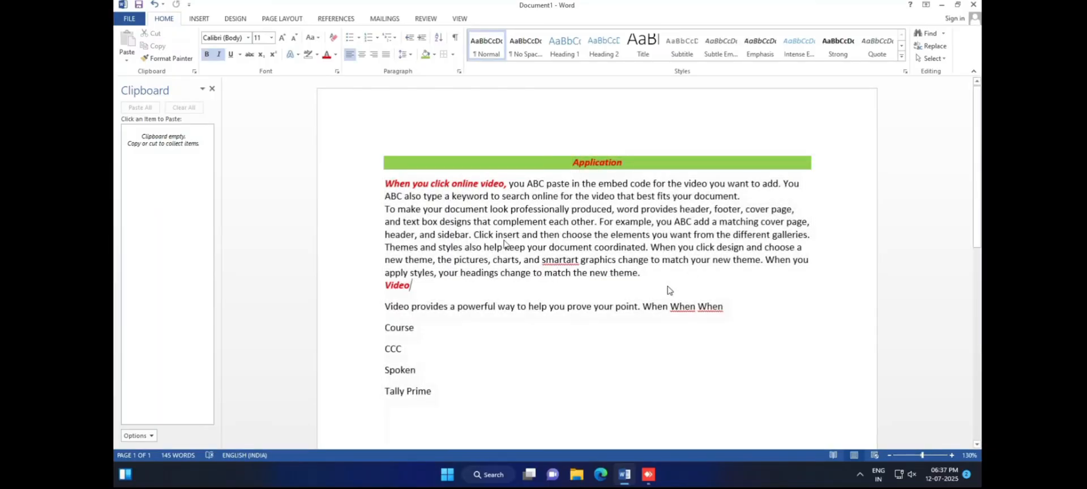